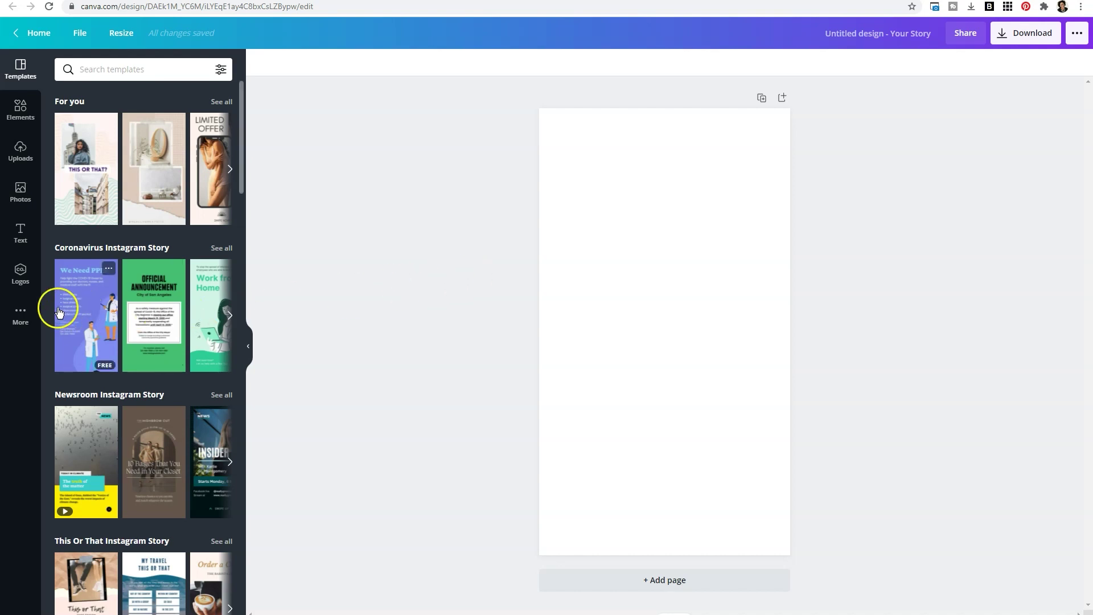
Step: Open the More apps panel and go into its Audio media library
click(18, 318)
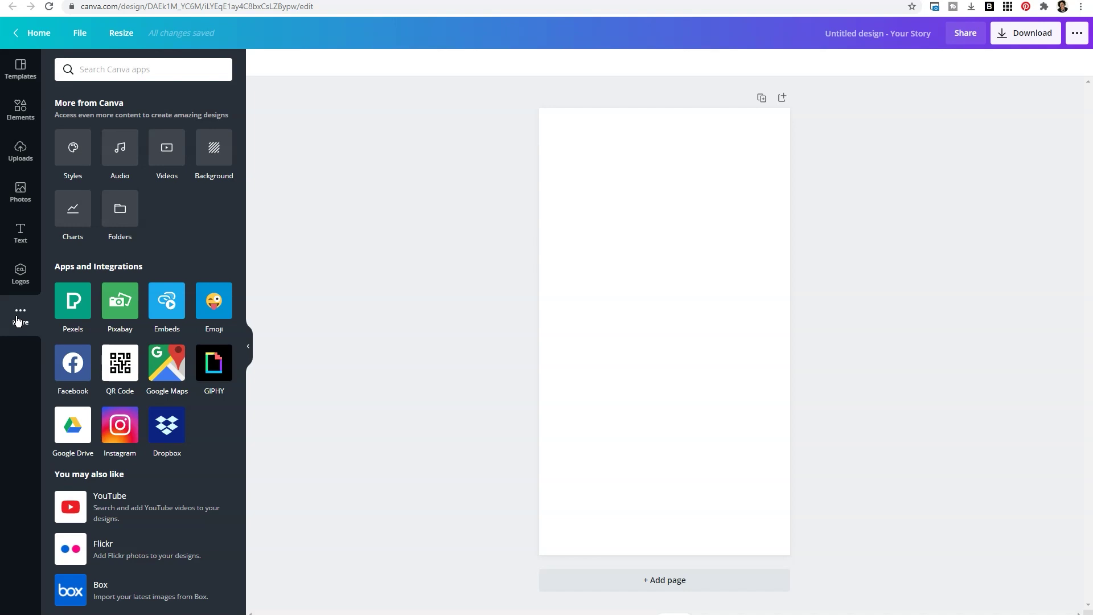
click(20, 316)
click(119, 155)
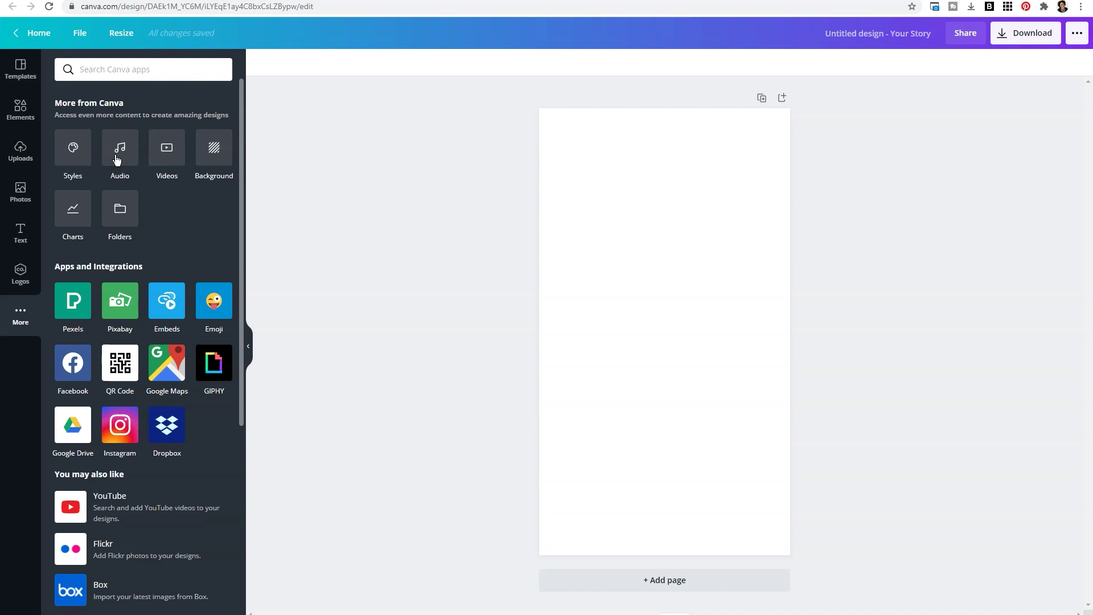
click(168, 147)
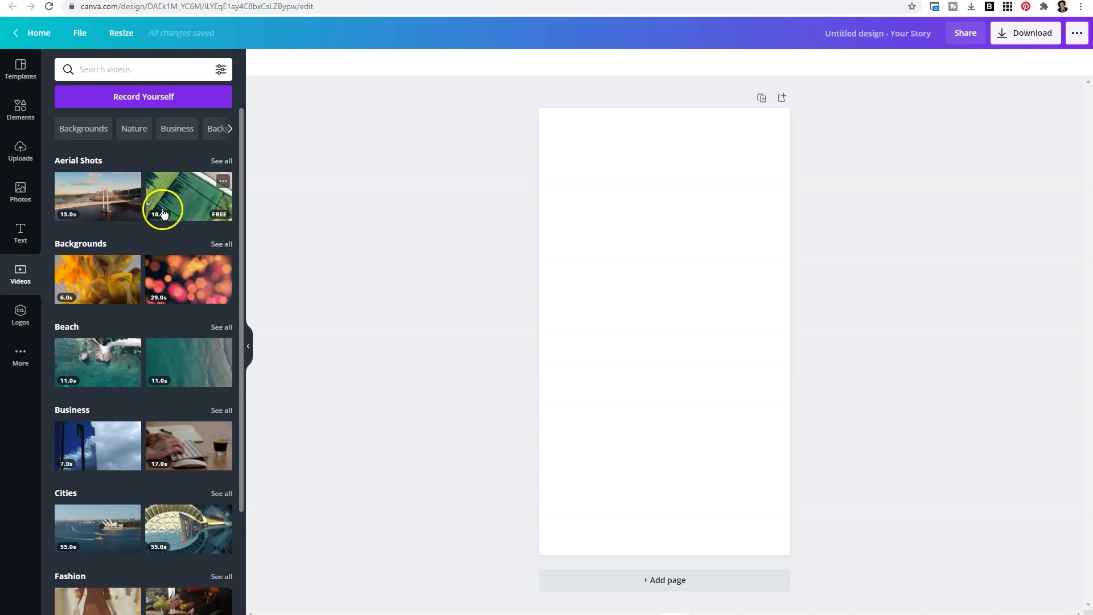
mouse_move(187, 196)
click(161, 305)
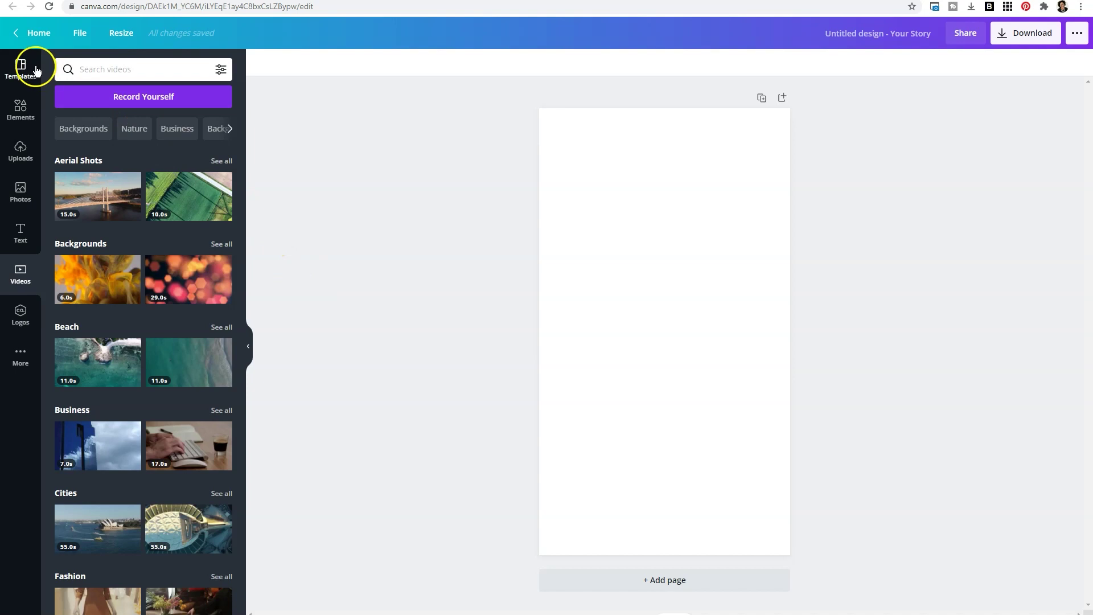
Step: Search the story templates for 'quotes' to list smoky quote video designs
click(32, 70)
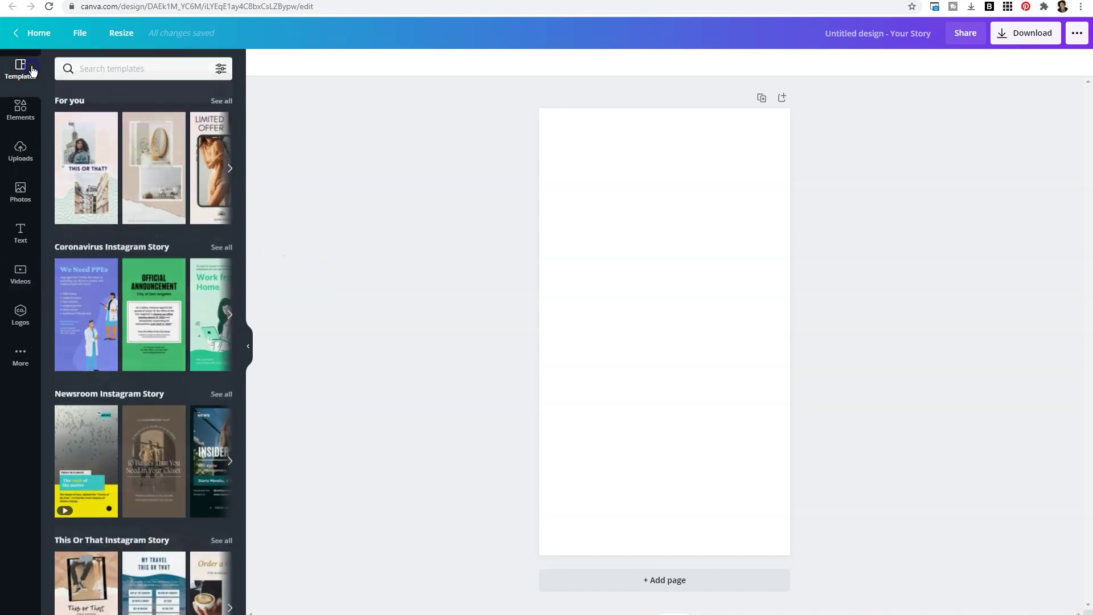
click(107, 79)
text(quote)
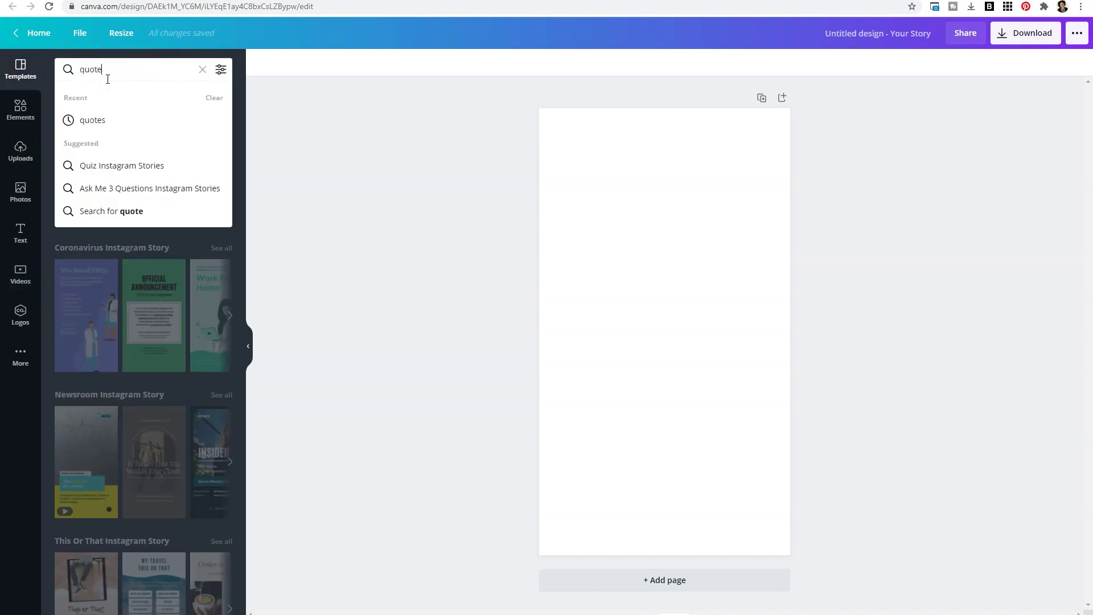
text(s)
click(104, 121)
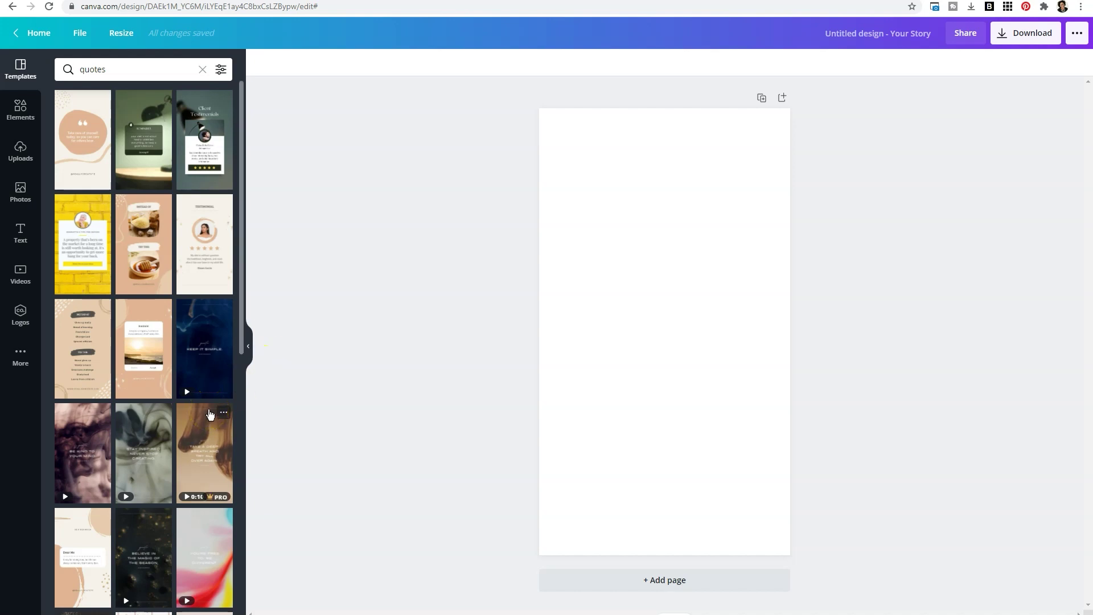
mouse_move(83, 454)
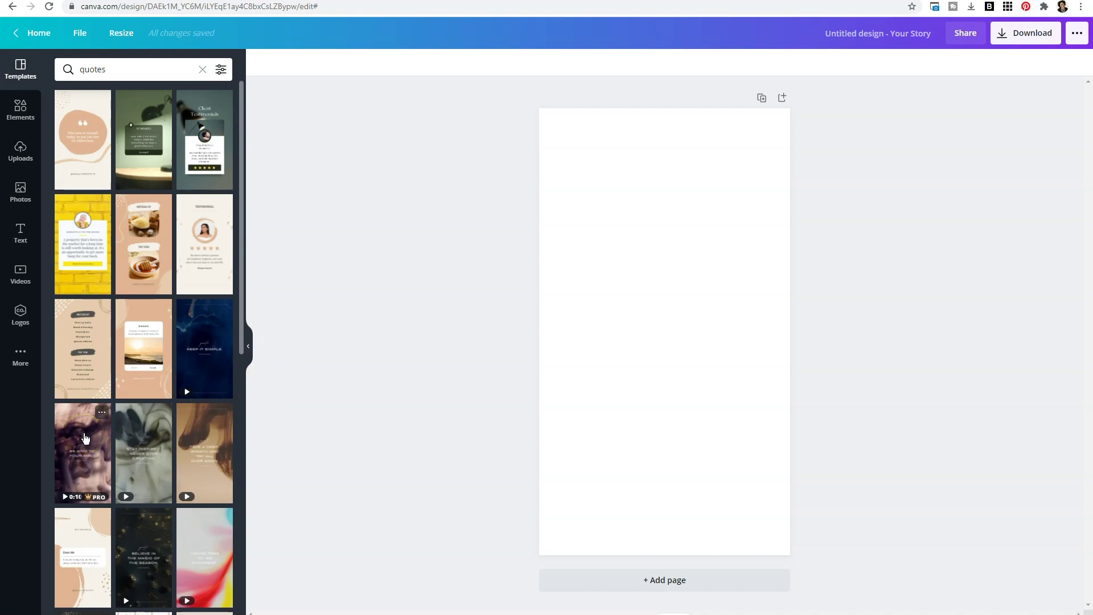
Step: Apply the smoky 'Be kind to your mind' quote video template and pause its playback
click(85, 438)
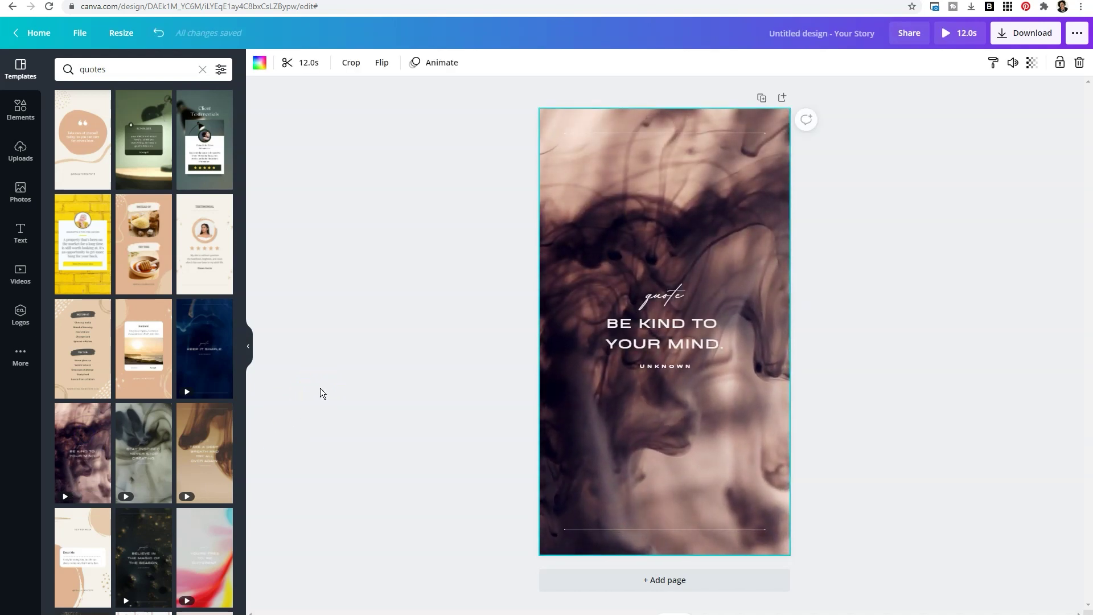
click(611, 246)
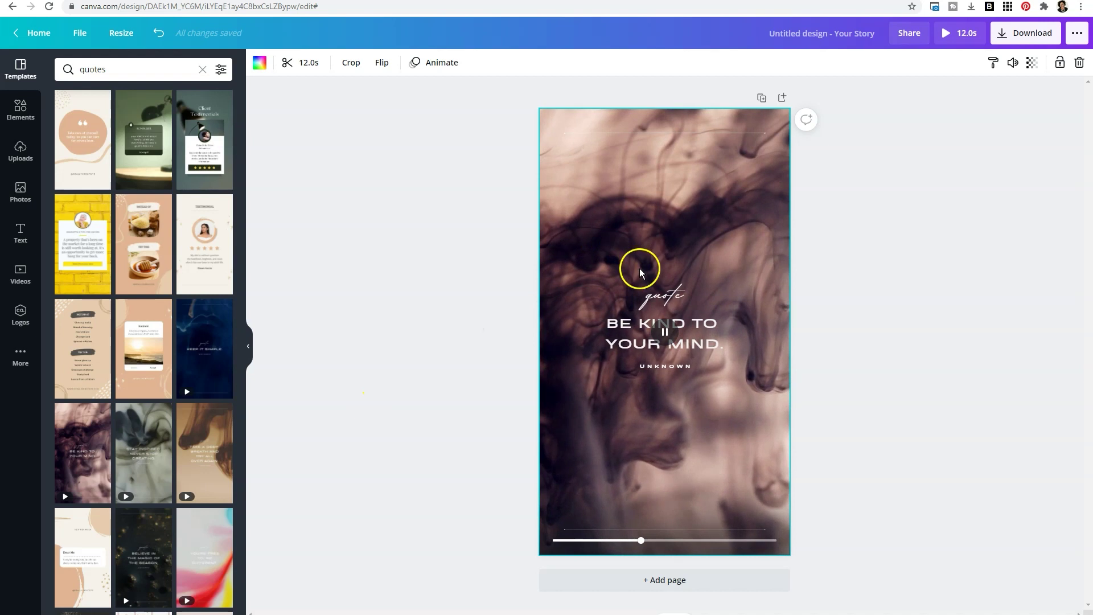
mouse_move(664, 321)
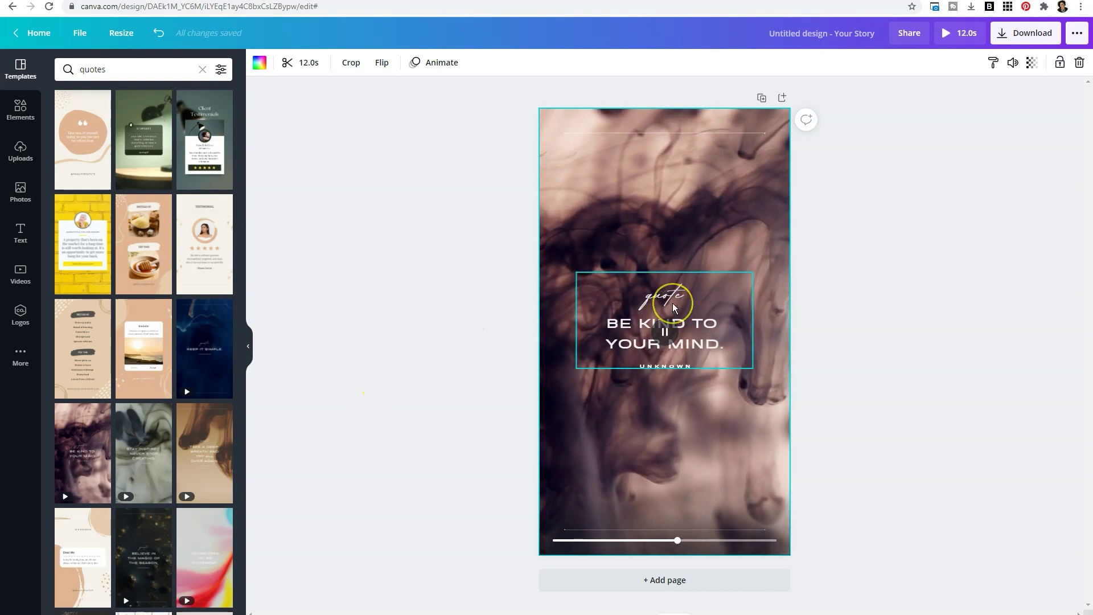
click(859, 339)
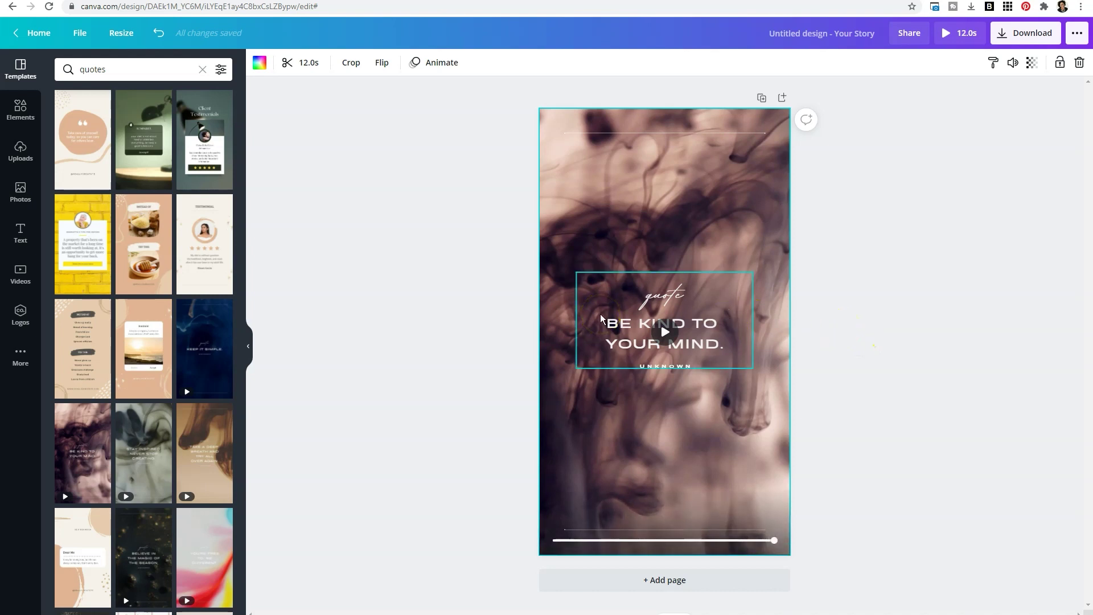
Step: Nudge the quote text lower and ungroup it into separate text elements
drag(618, 323, 615, 333)
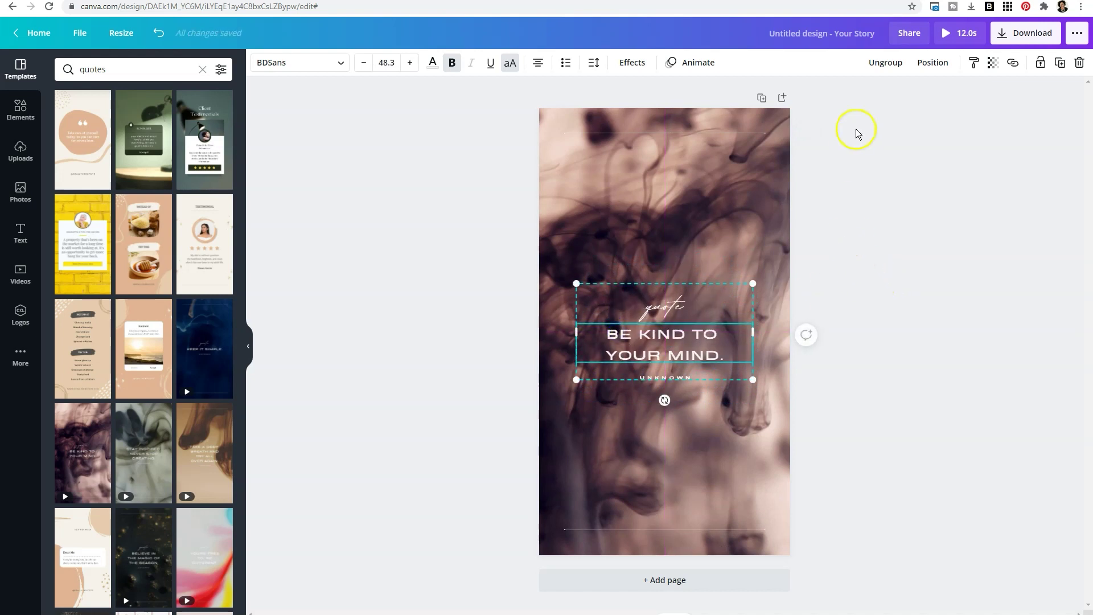
click(880, 65)
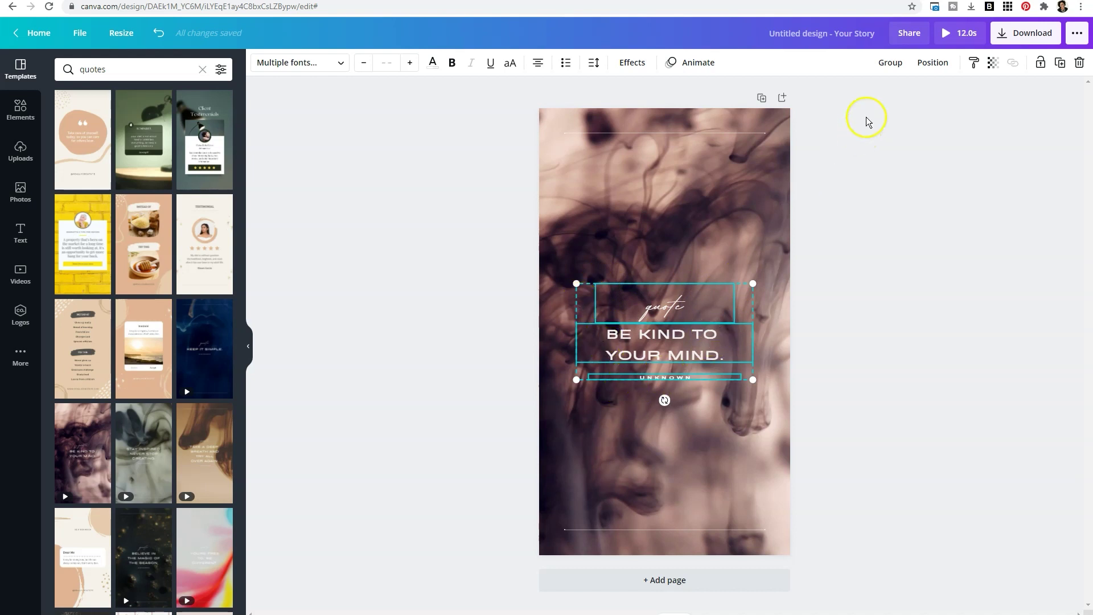
click(891, 62)
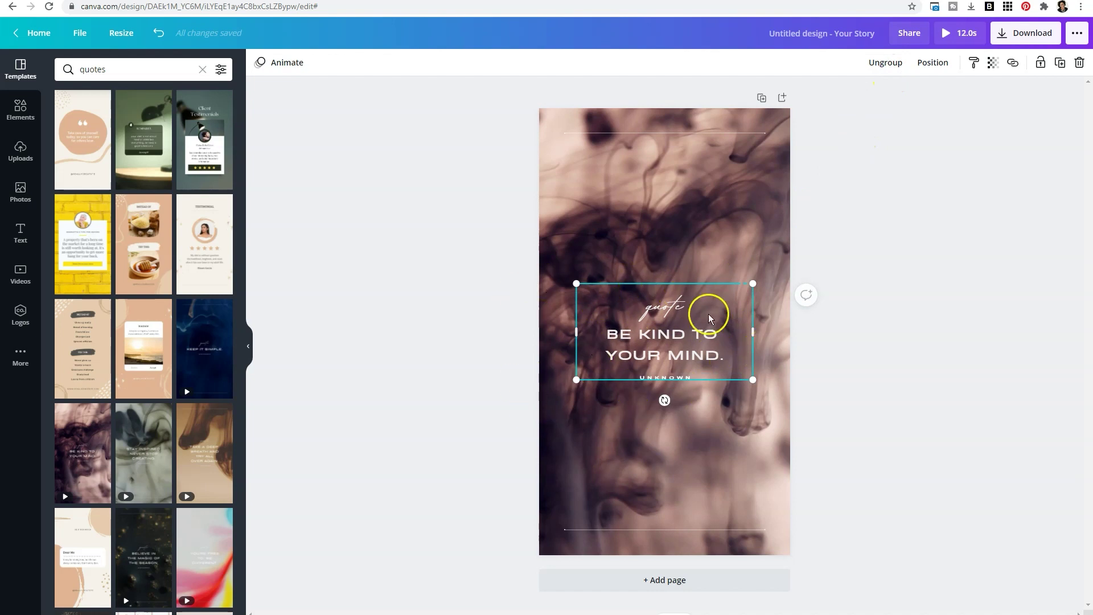
click(888, 64)
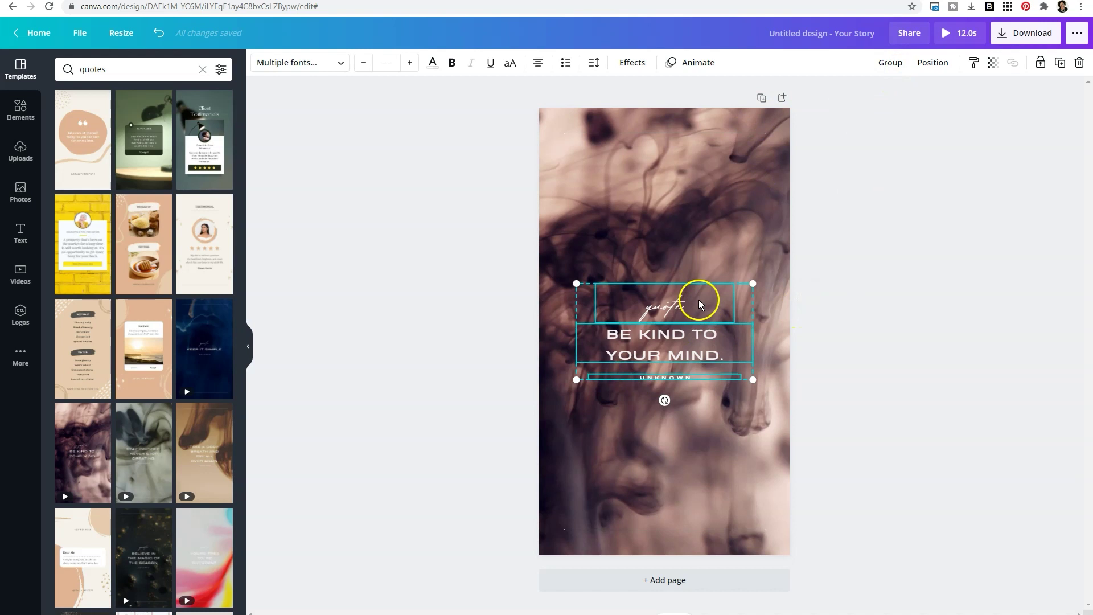
click(687, 380)
click(894, 258)
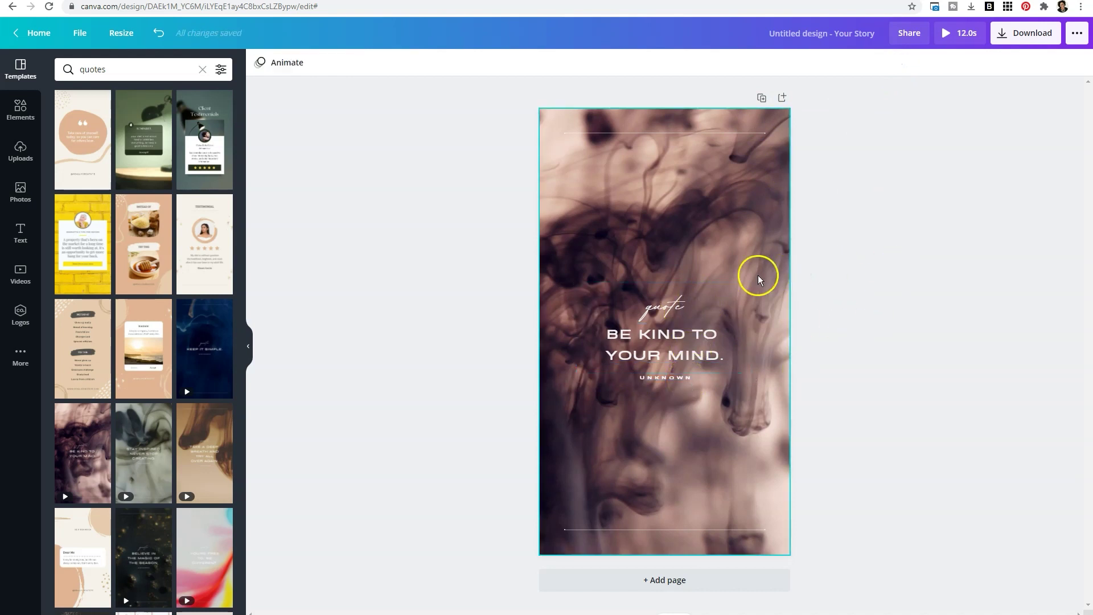
Step: Animate the smoky quote page with the Breathe page animation
click(284, 62)
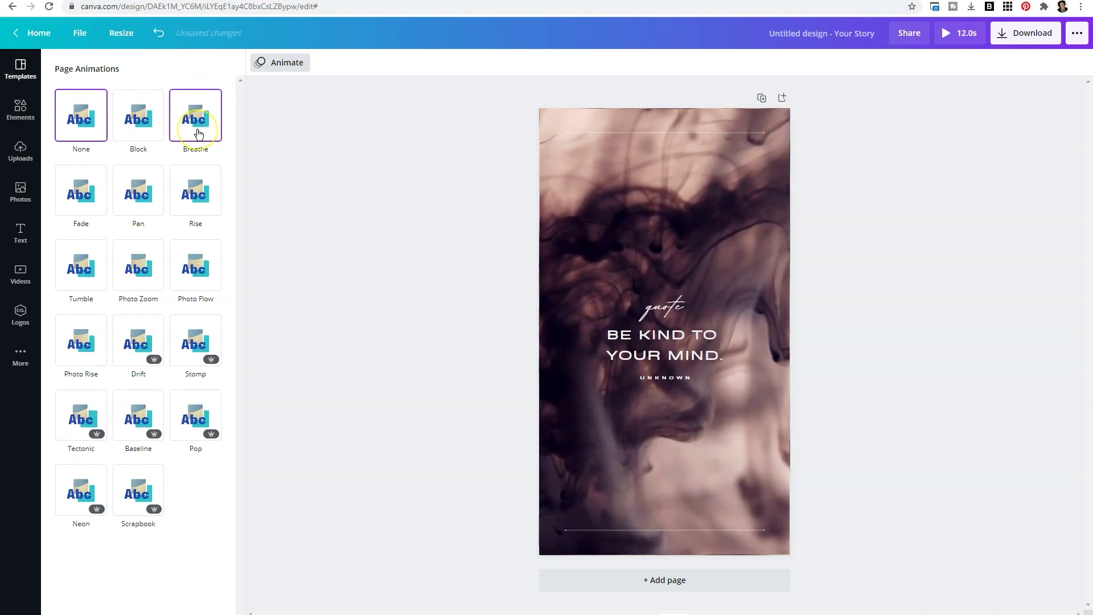
click(200, 132)
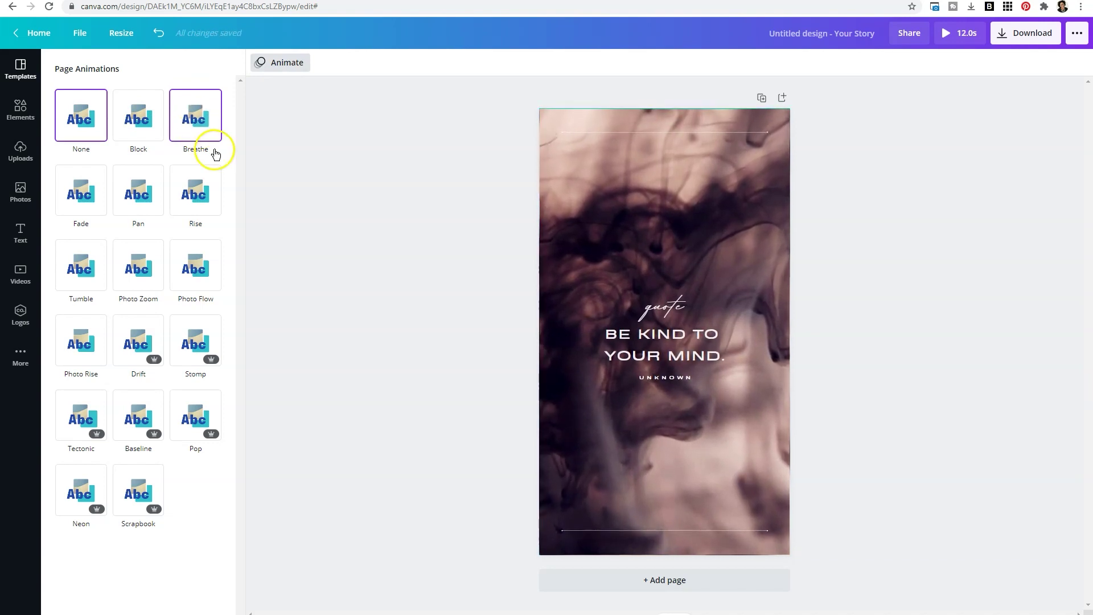
click(203, 126)
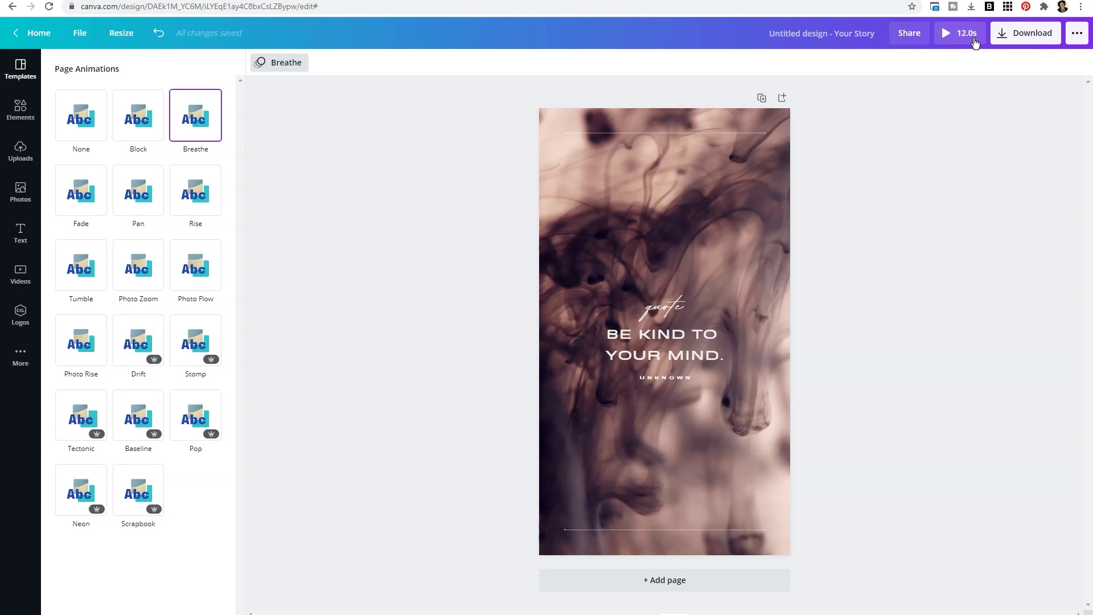
Step: Add a blank Page 2 and set its duration to 3 seconds
click(697, 580)
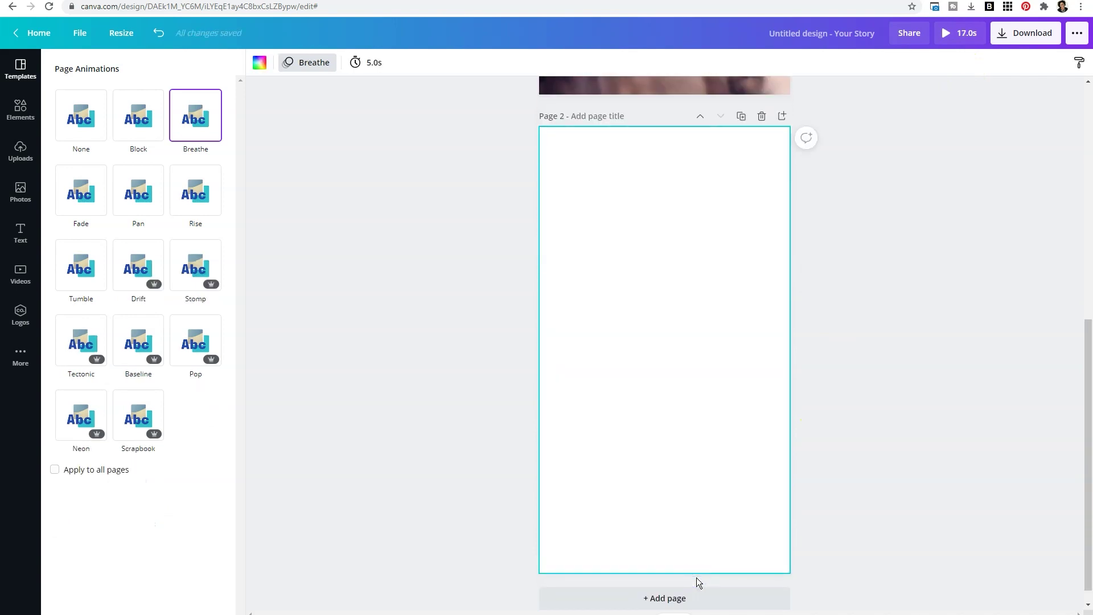
scroll(700, 461, up, 5)
click(703, 452)
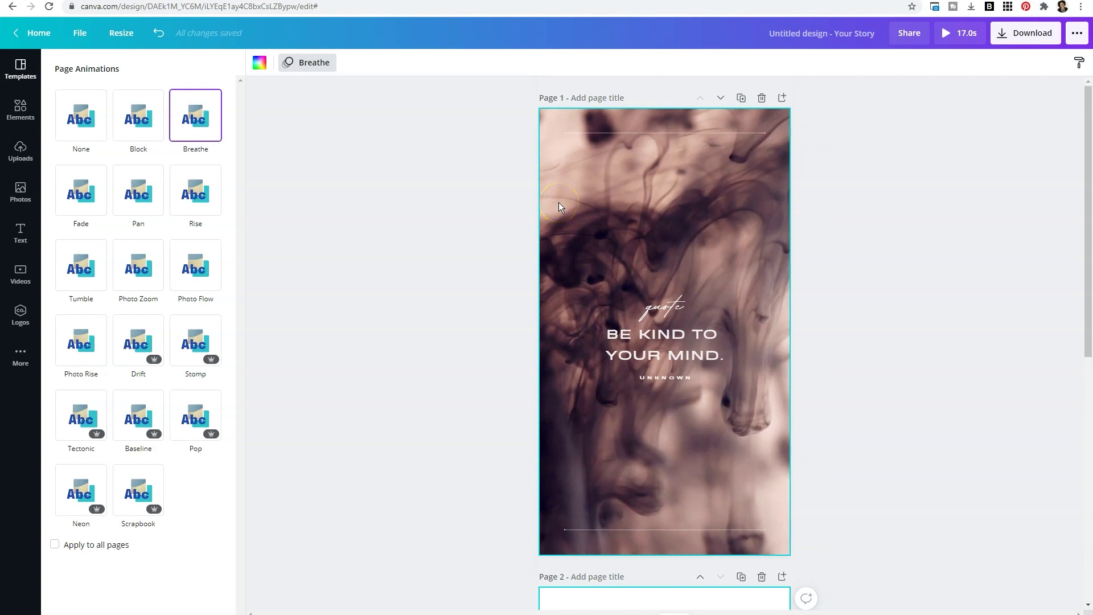
scroll(623, 219, down, 5)
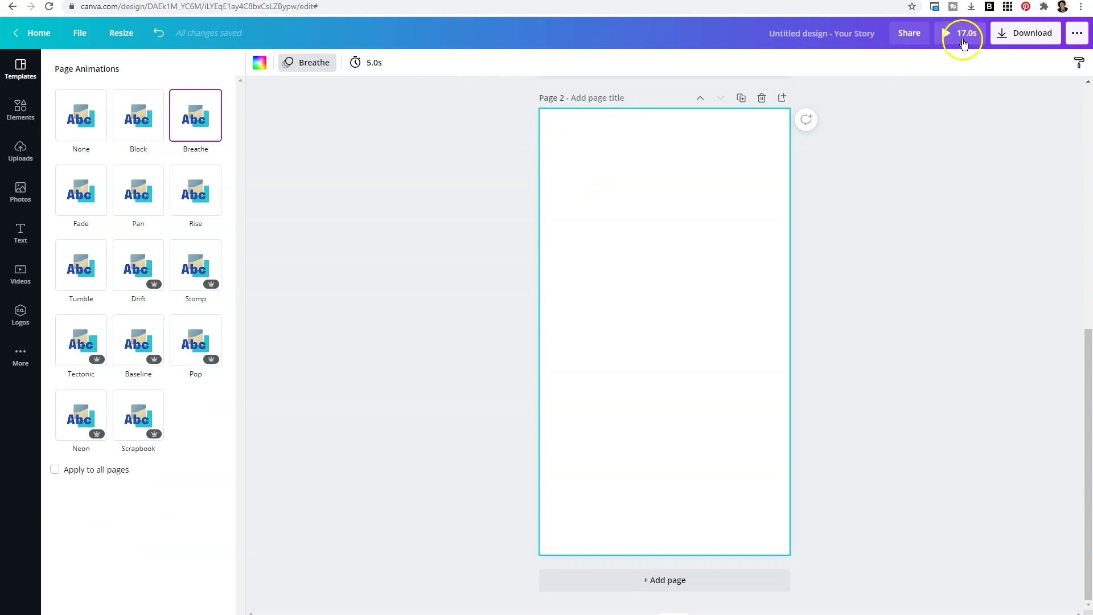
click(373, 67)
text(3)
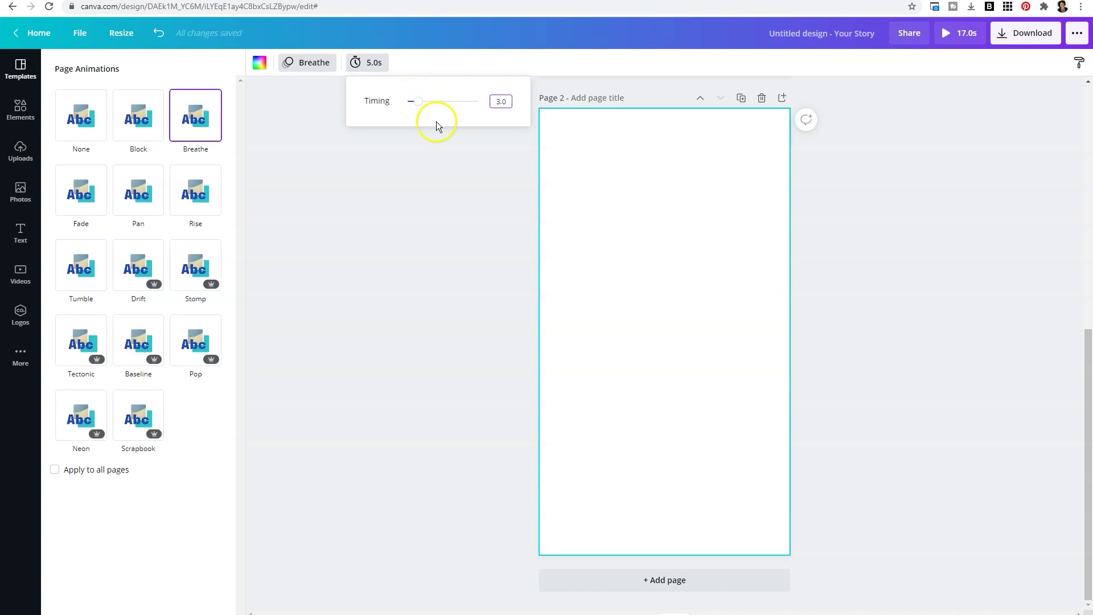
click(342, 216)
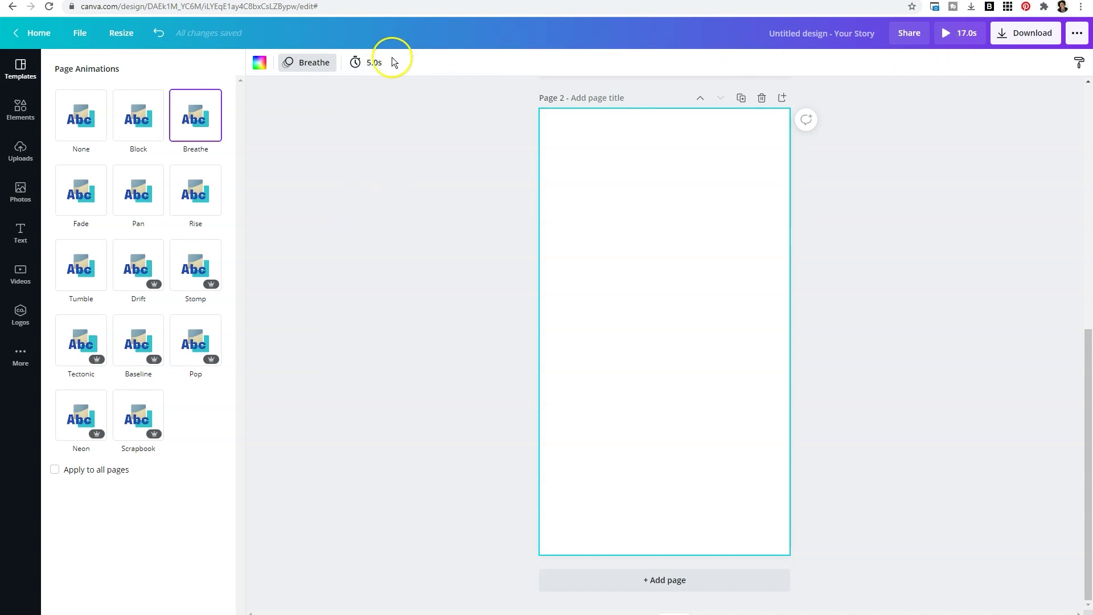
click(375, 65)
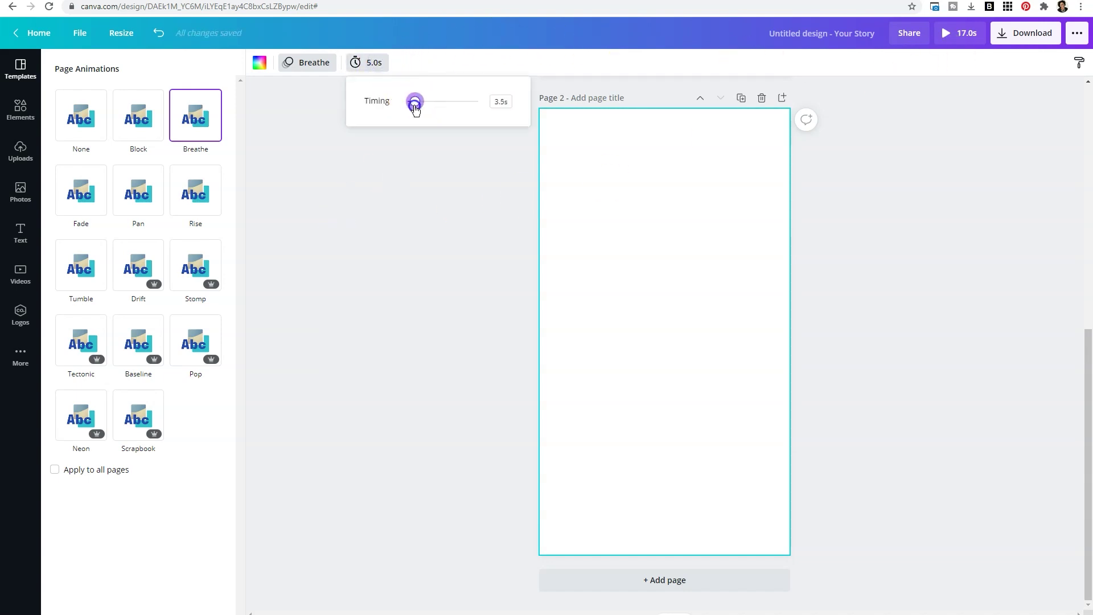
click(463, 148)
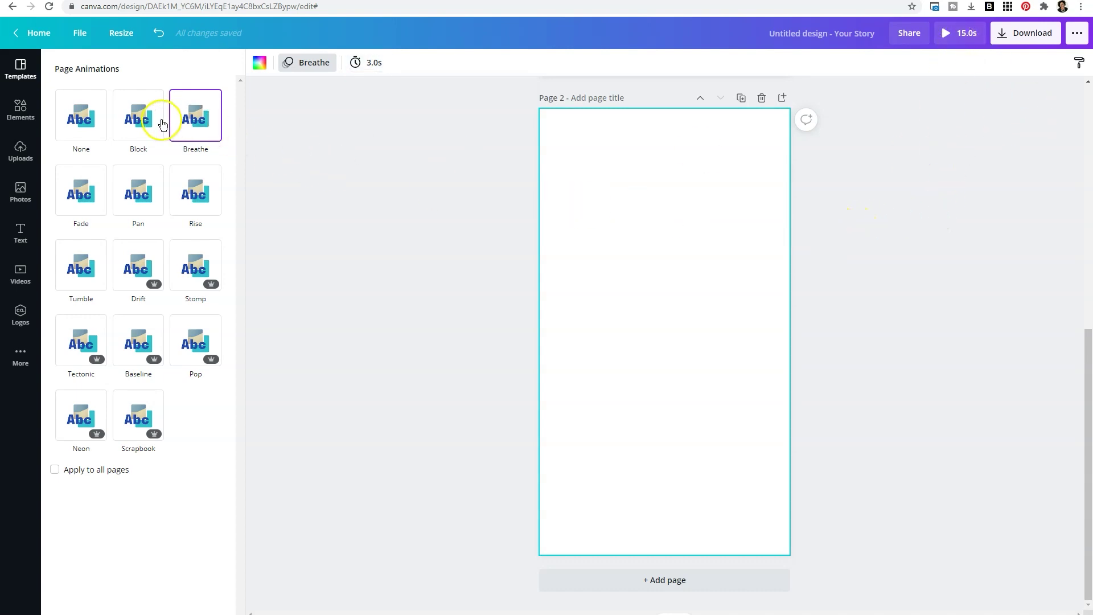
Step: Search templates for 'instagram reels video end frame' and apply the Follow for more template
click(13, 76)
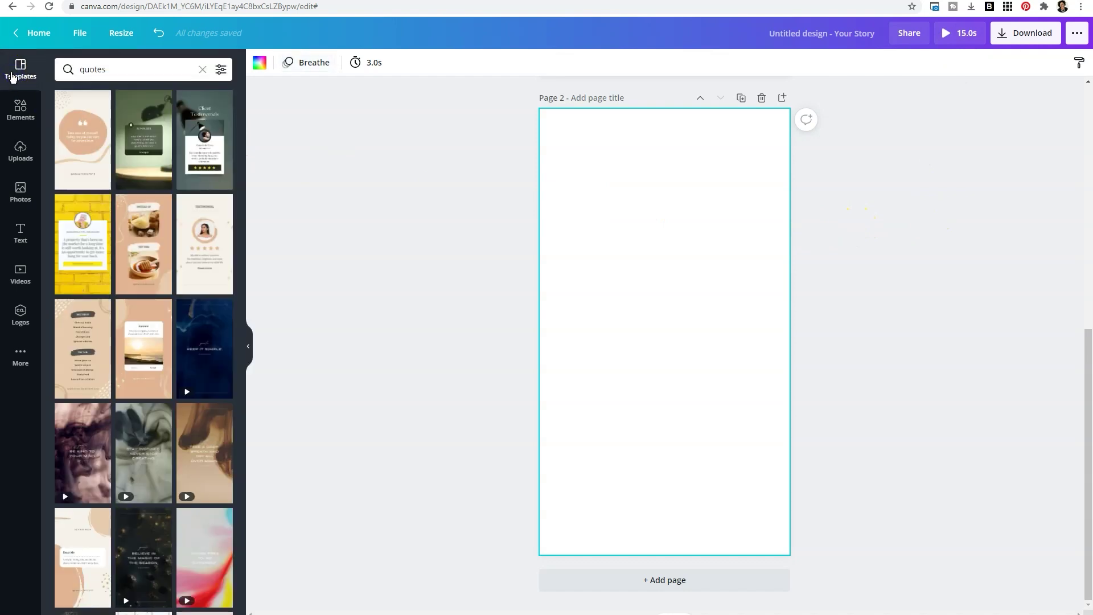
click(140, 70)
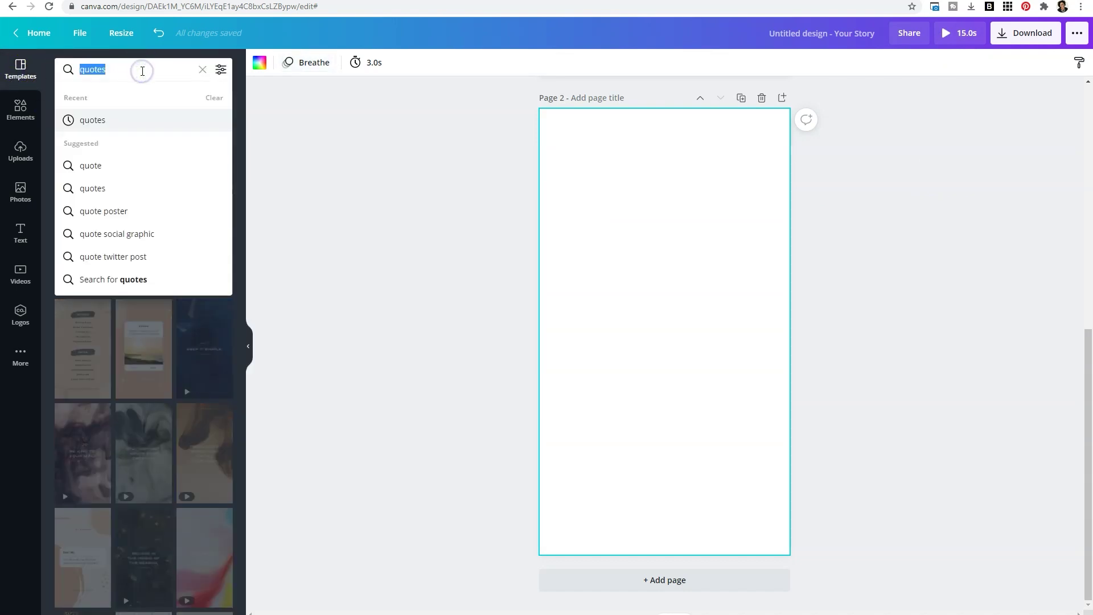
text(instagram)
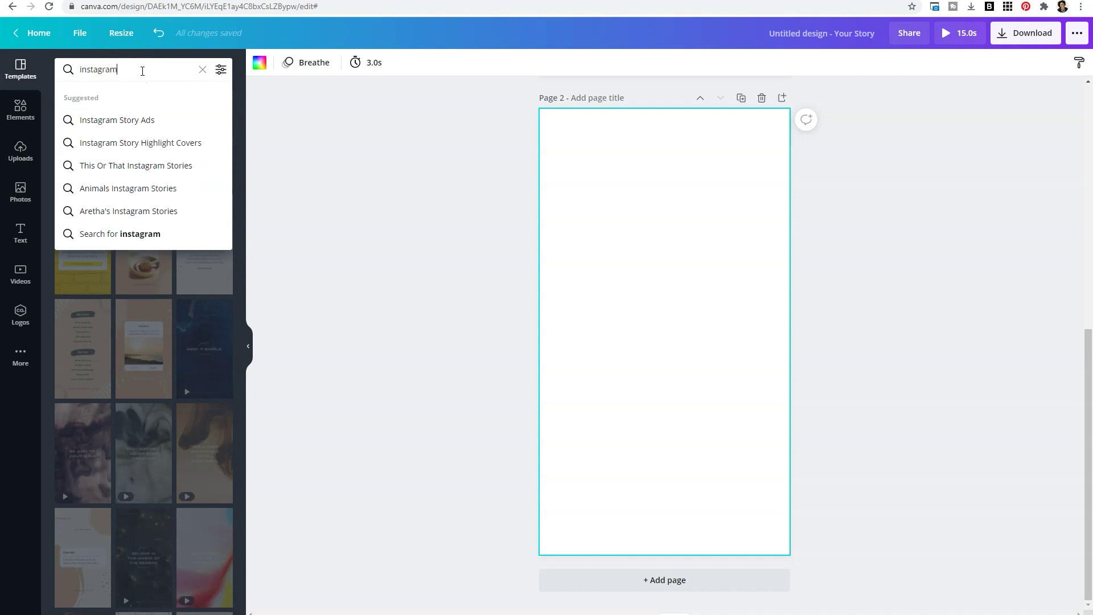
text( re)
text(st)
key(BackSpace)
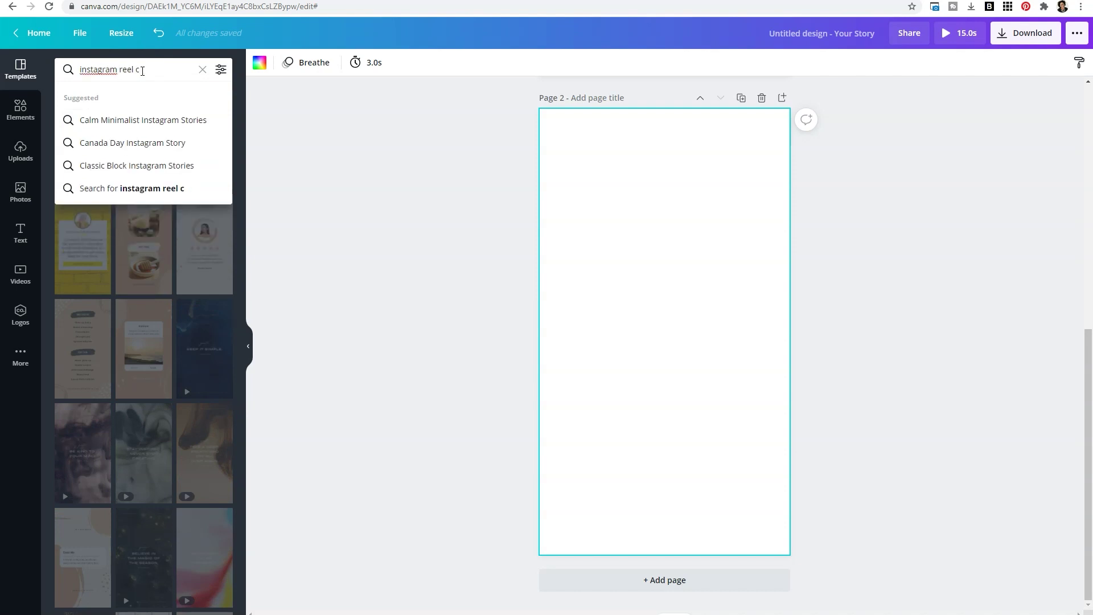
key(BackSpace)
key(Down)
key(Return)
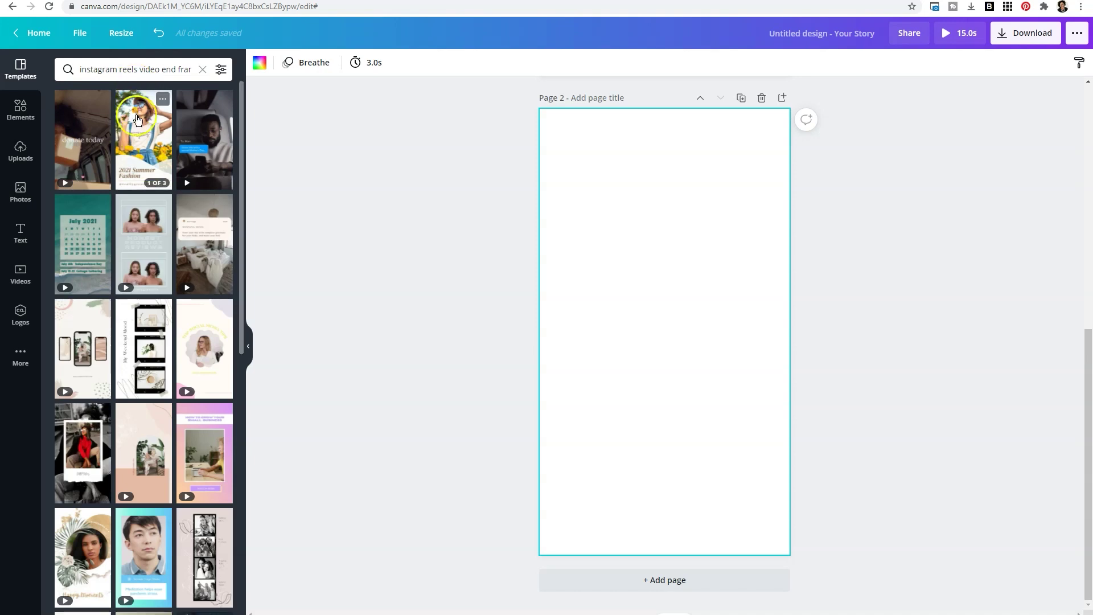
scroll(187, 261, down, 2)
scroll(192, 262, down, 2)
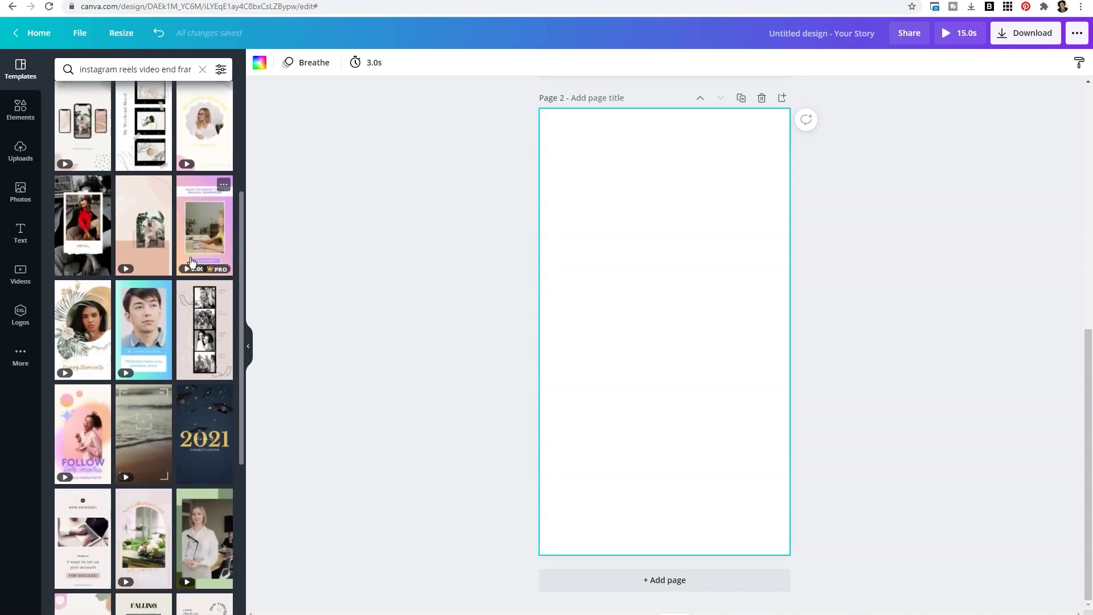
scroll(192, 262, down, 2)
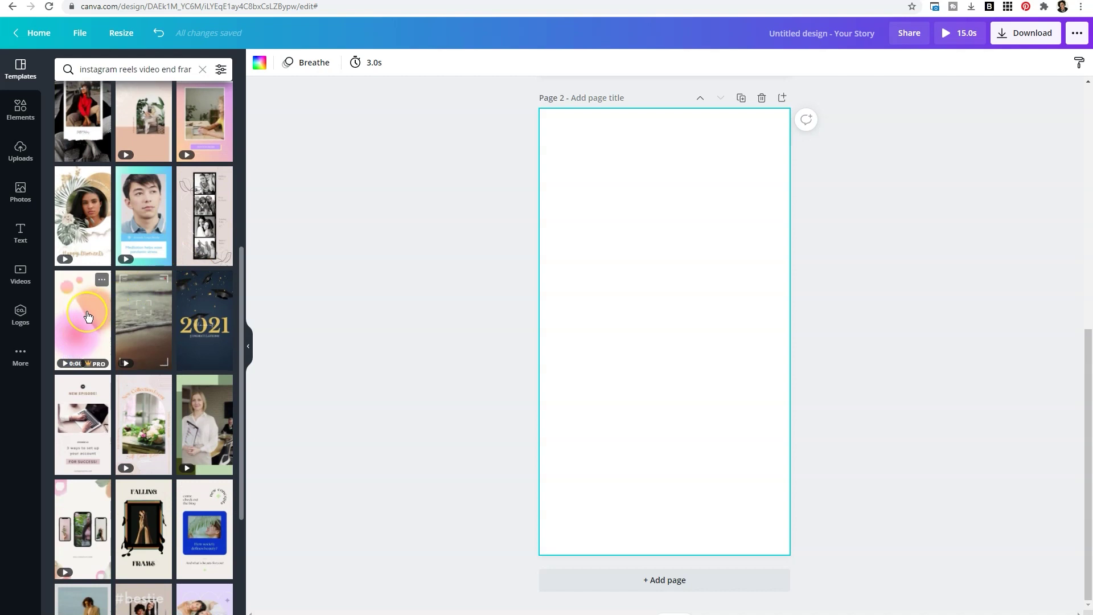
click(87, 316)
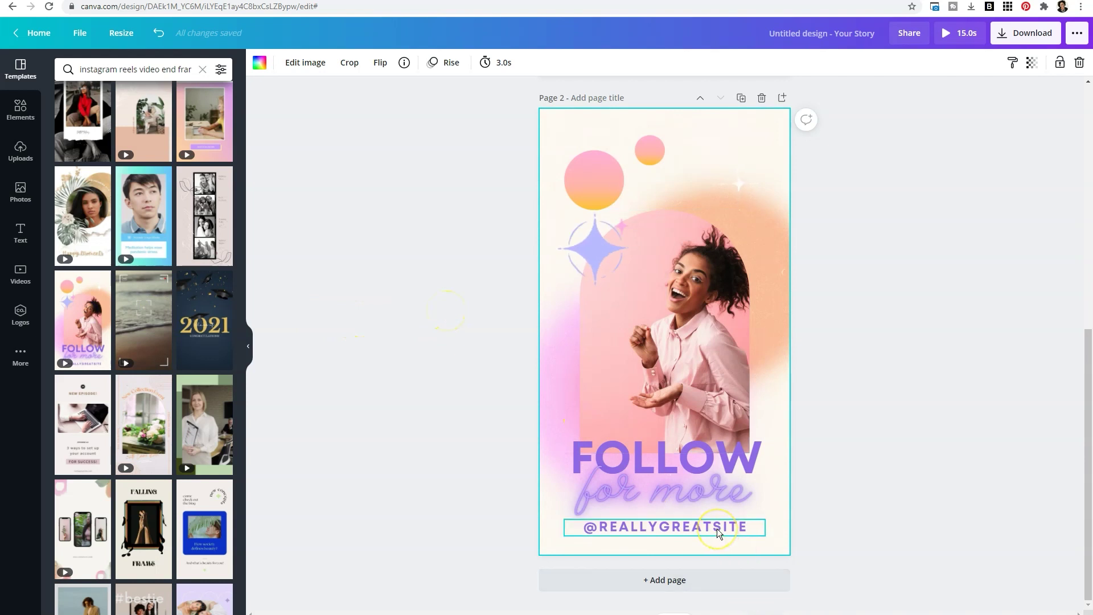
scroll(894, 479, up, 3)
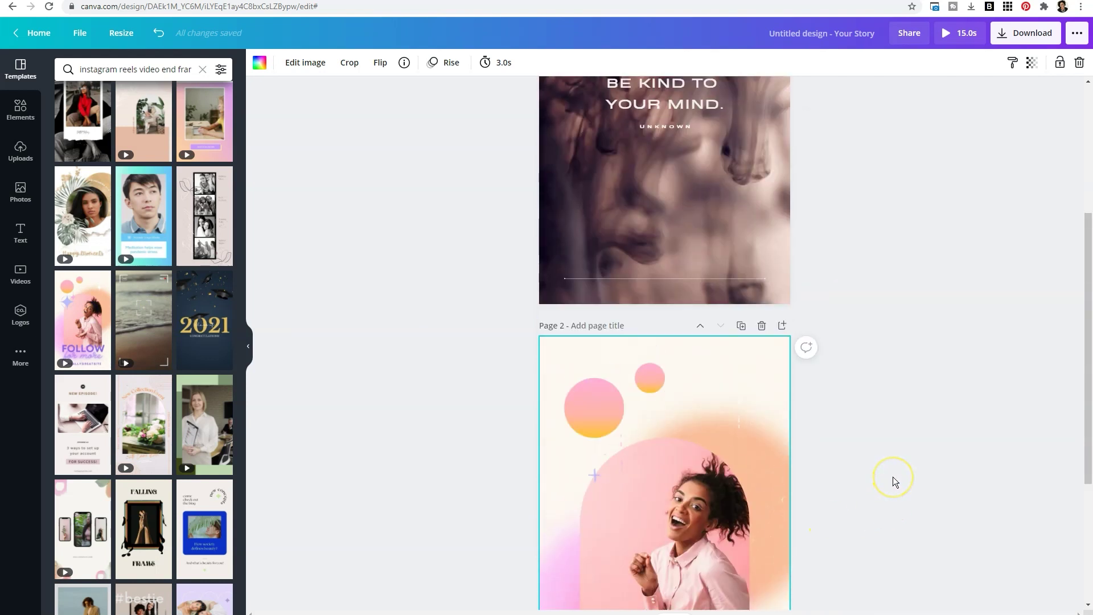
scroll(894, 482, up, 3)
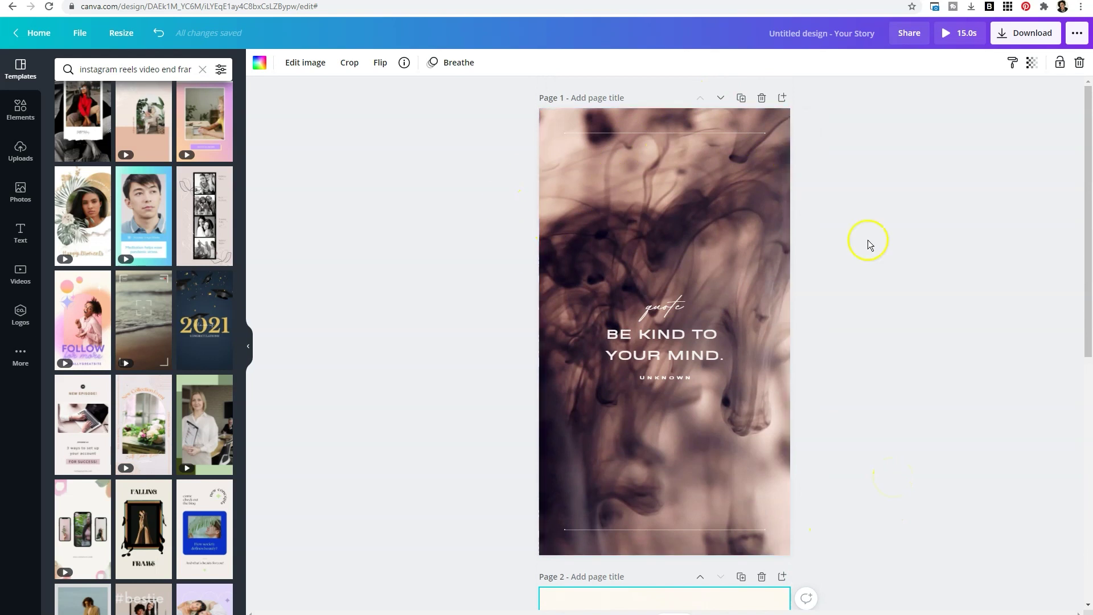
scroll(721, 353, down, 3)
scroll(720, 354, down, 3)
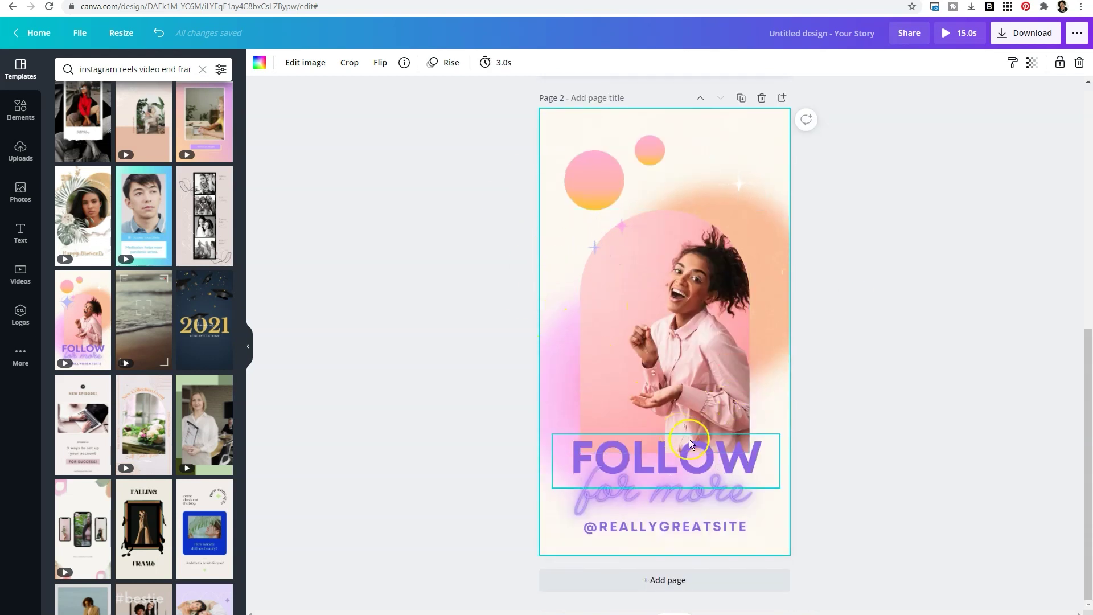
scroll(690, 440, up, 2)
scroll(840, 405, up, 1)
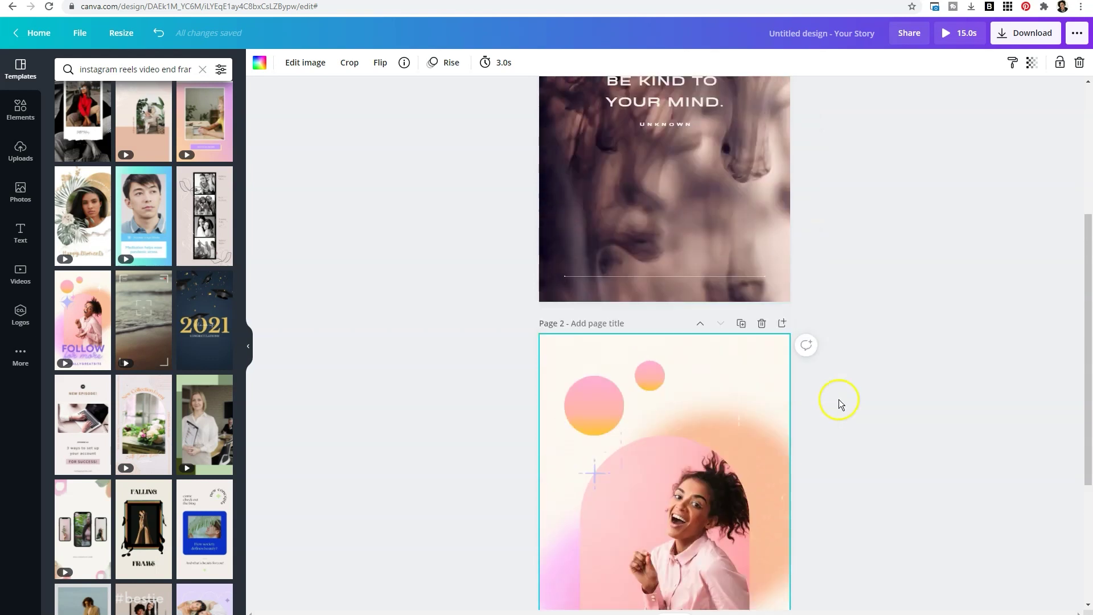
scroll(839, 405, up, 3)
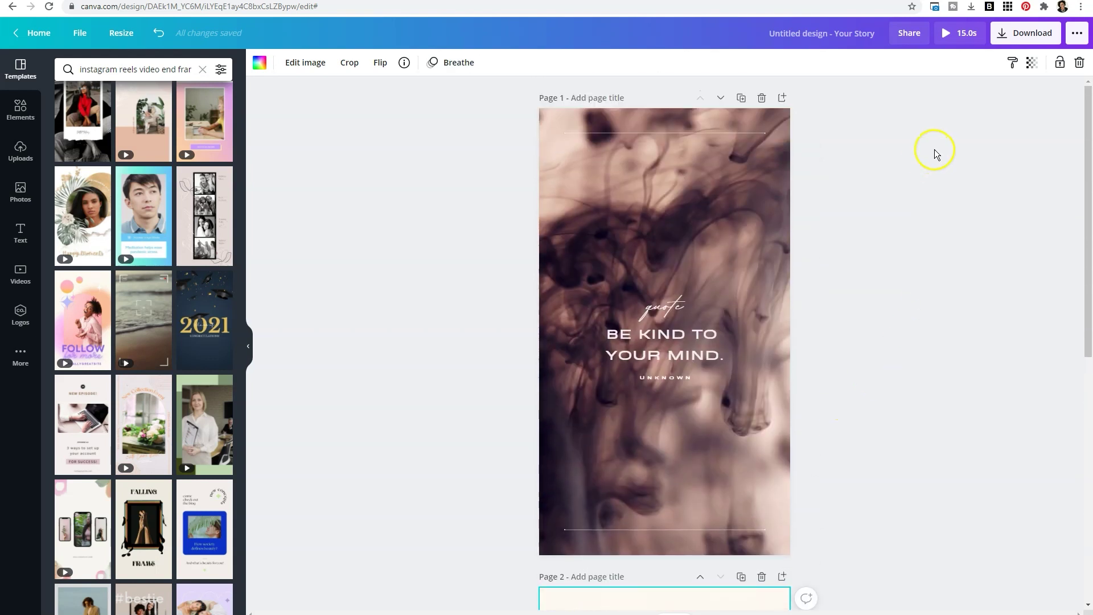
click(946, 37)
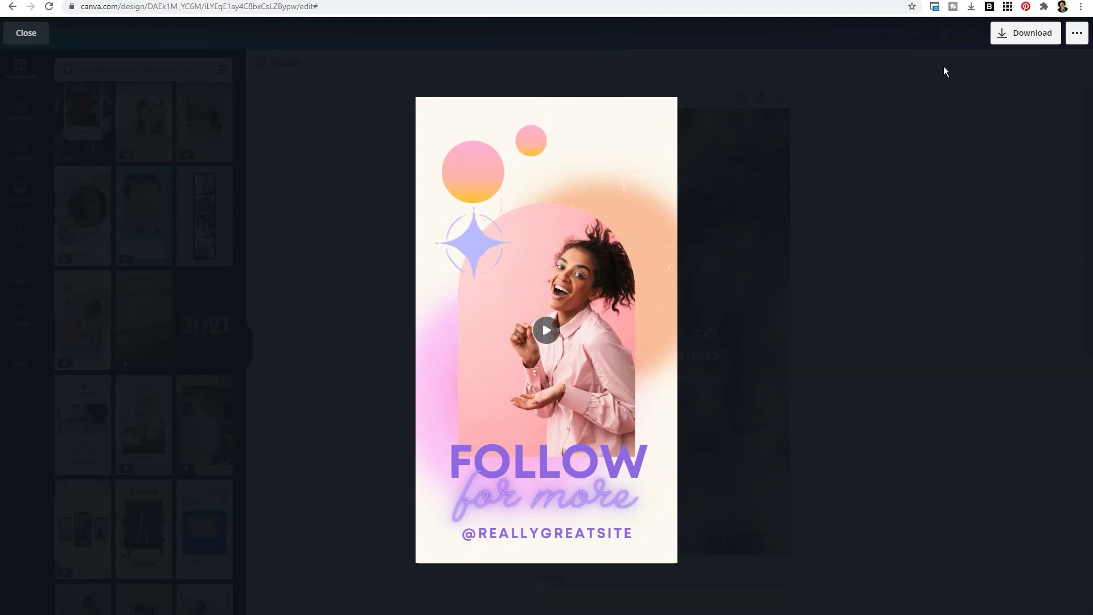
click(902, 153)
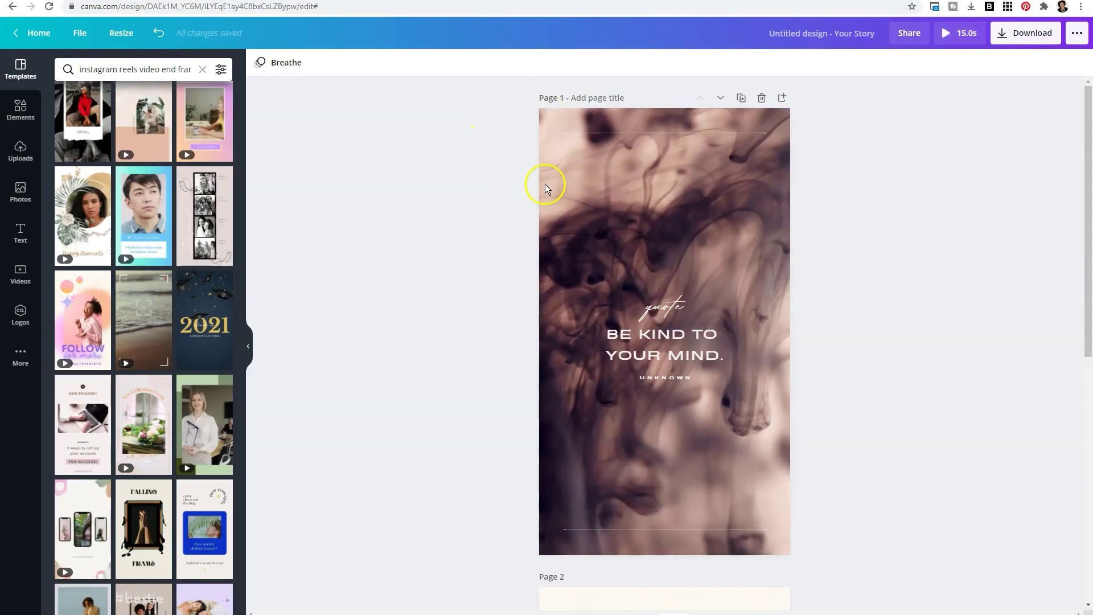
scroll(580, 165, down, 3)
scroll(579, 165, down, 5)
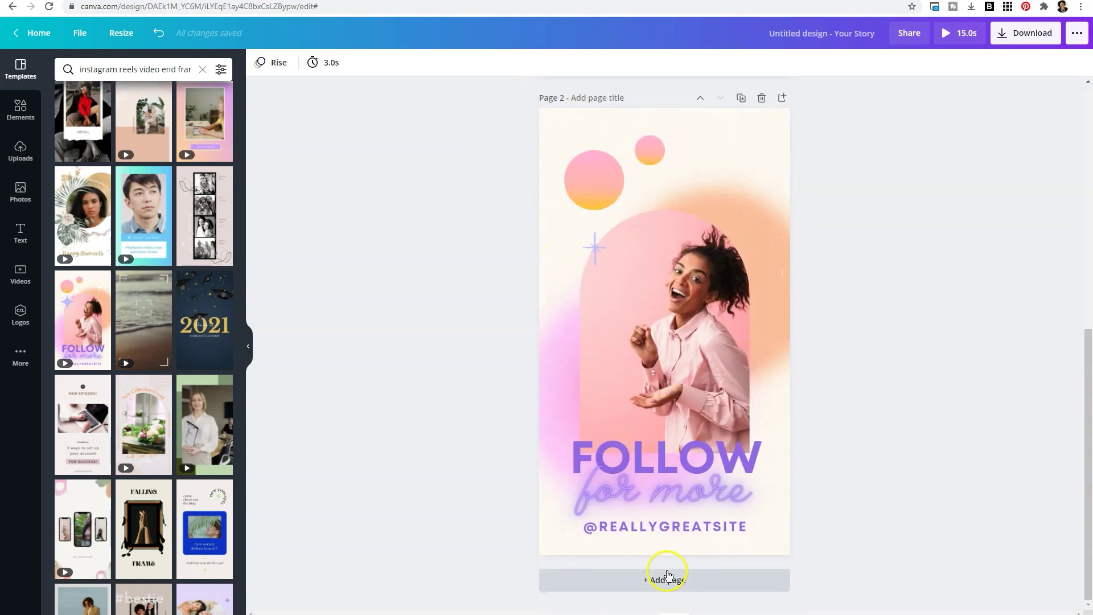
Step: Add Page 3 'Stay inspired' and Page 4 'Take a deep breath' smoky quote templates
click(664, 580)
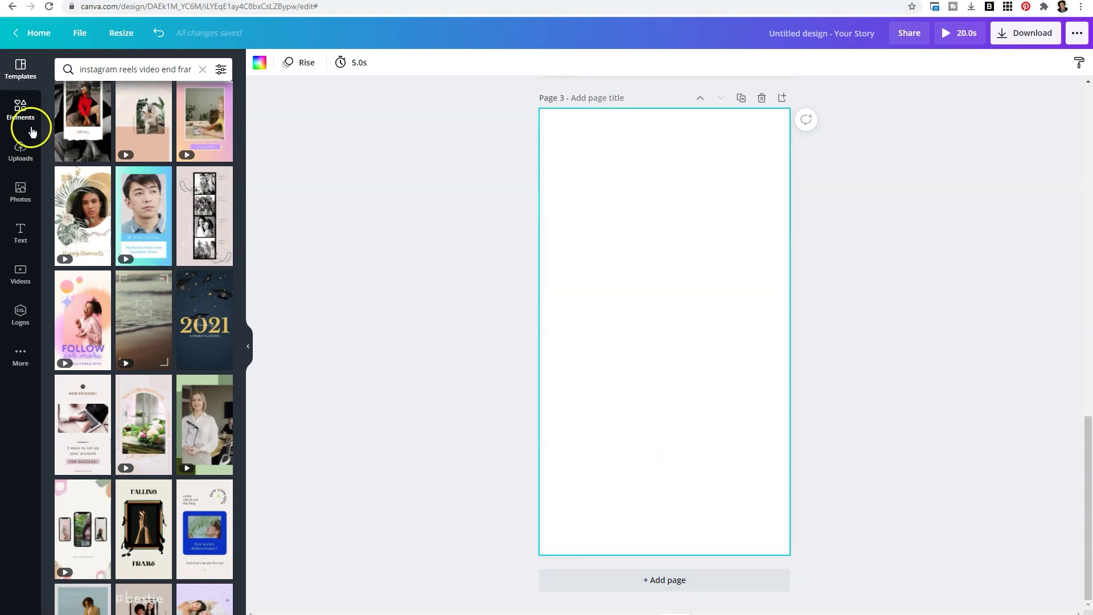
scroll(102, 163, up, 4)
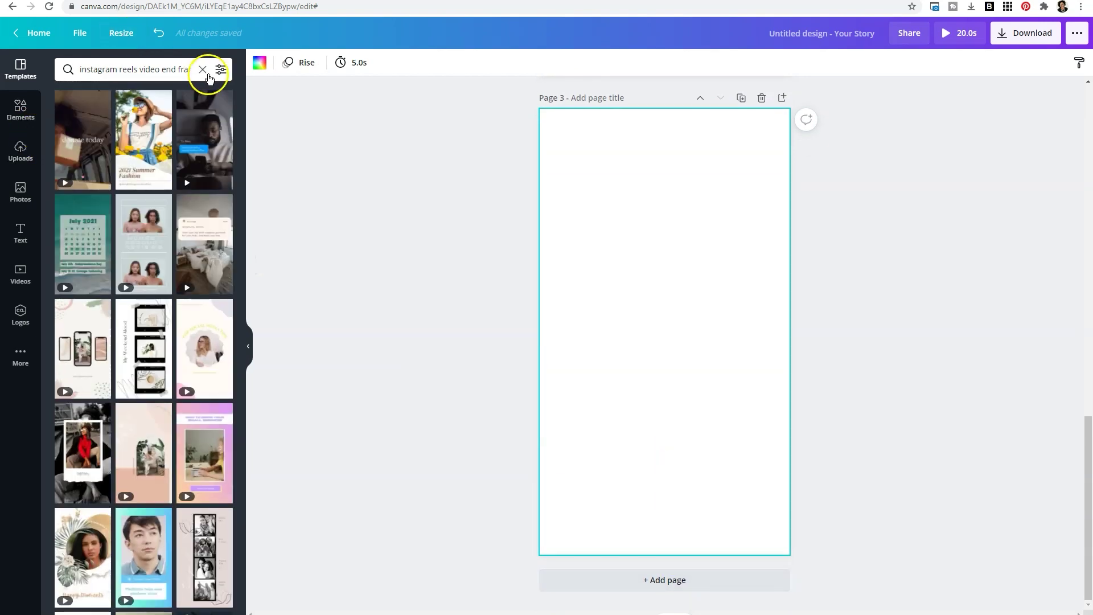
click(203, 69)
text(quotes)
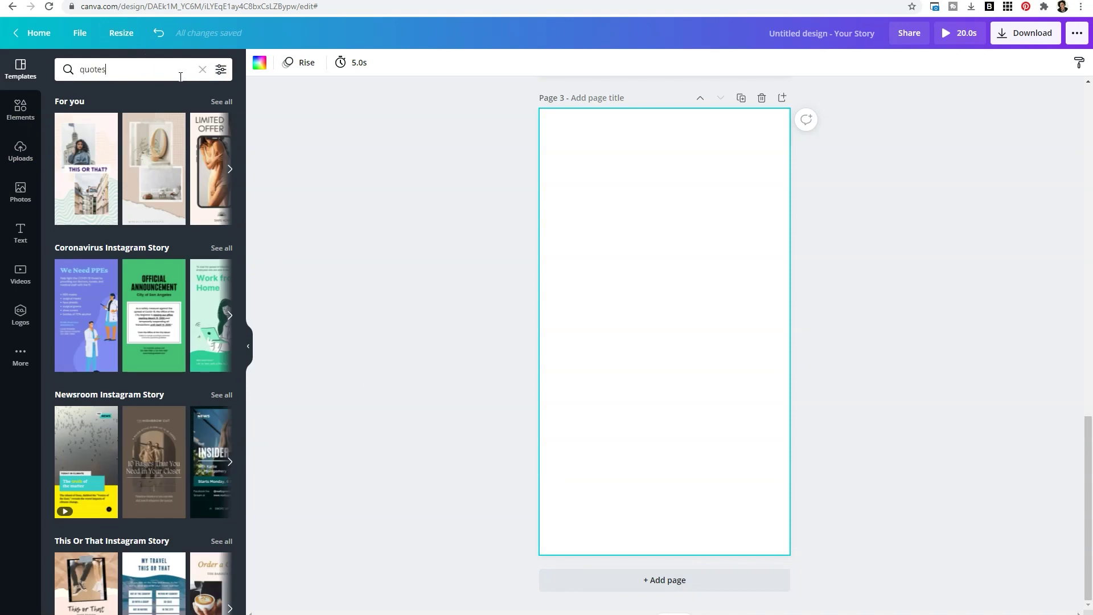
key(Return)
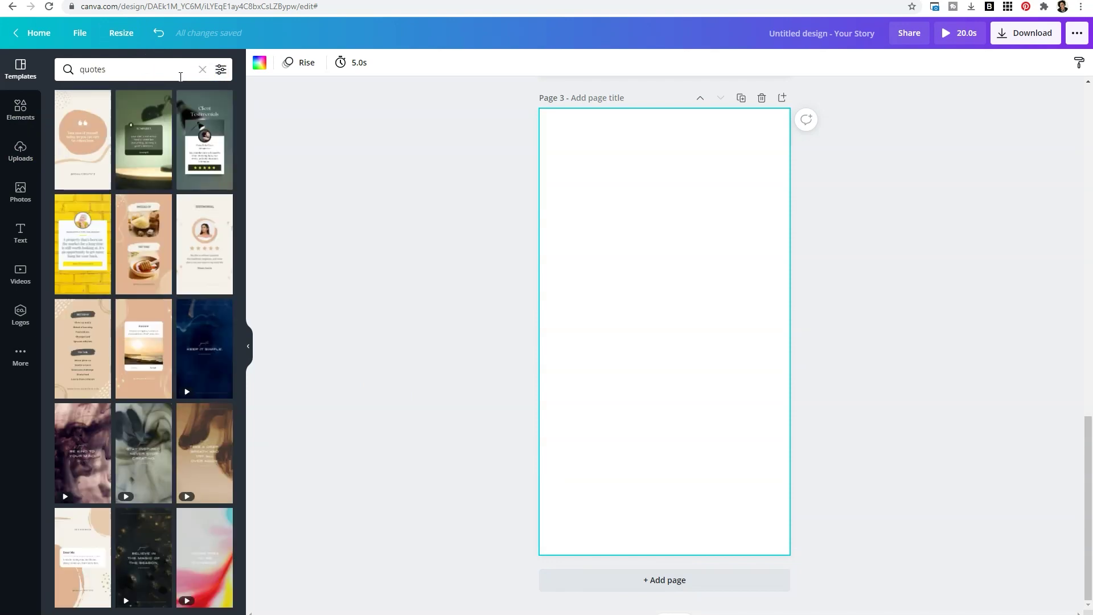
click(141, 449)
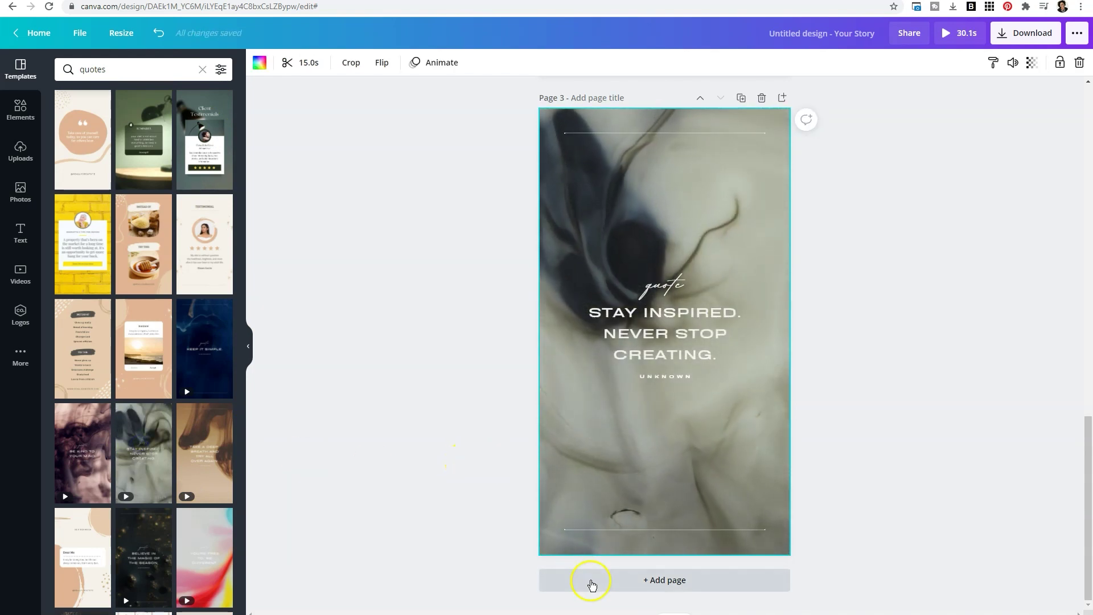
click(588, 580)
click(188, 440)
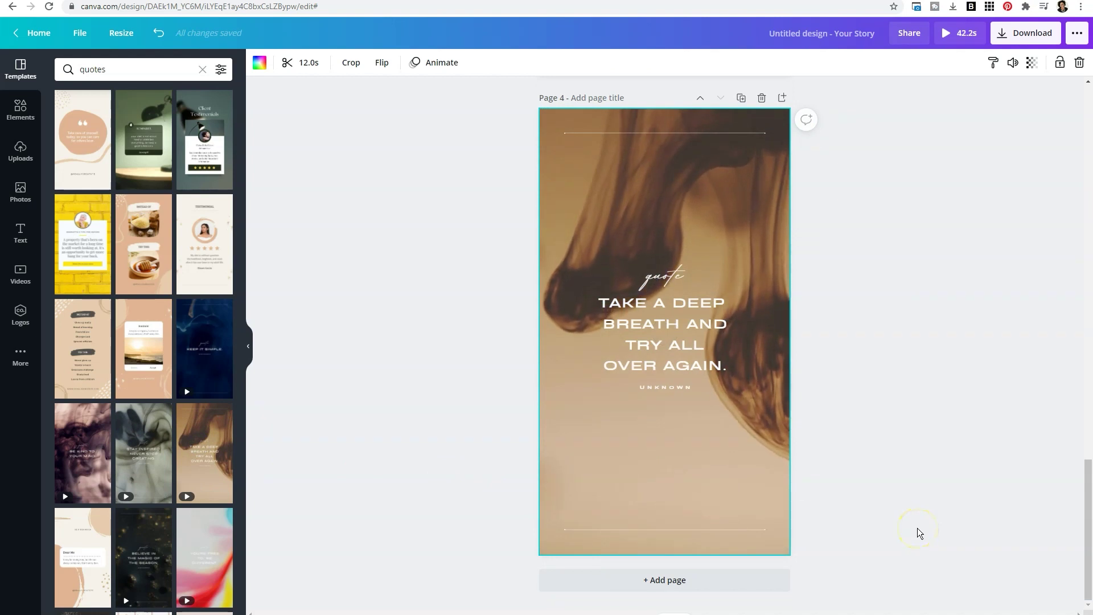
scroll(917, 530, up, 4)
scroll(789, 335, up, 1)
scroll(789, 335, up, 3)
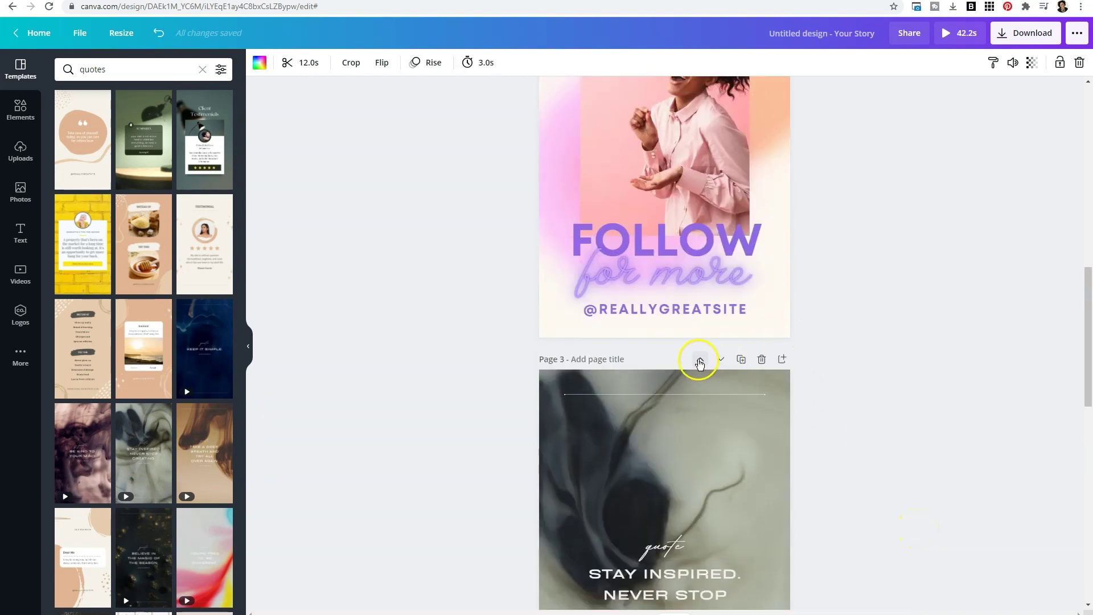
Step: Move Stay inspired up to page 2 and Take a deep breath to page 3
click(700, 364)
scroll(841, 389, down, 8)
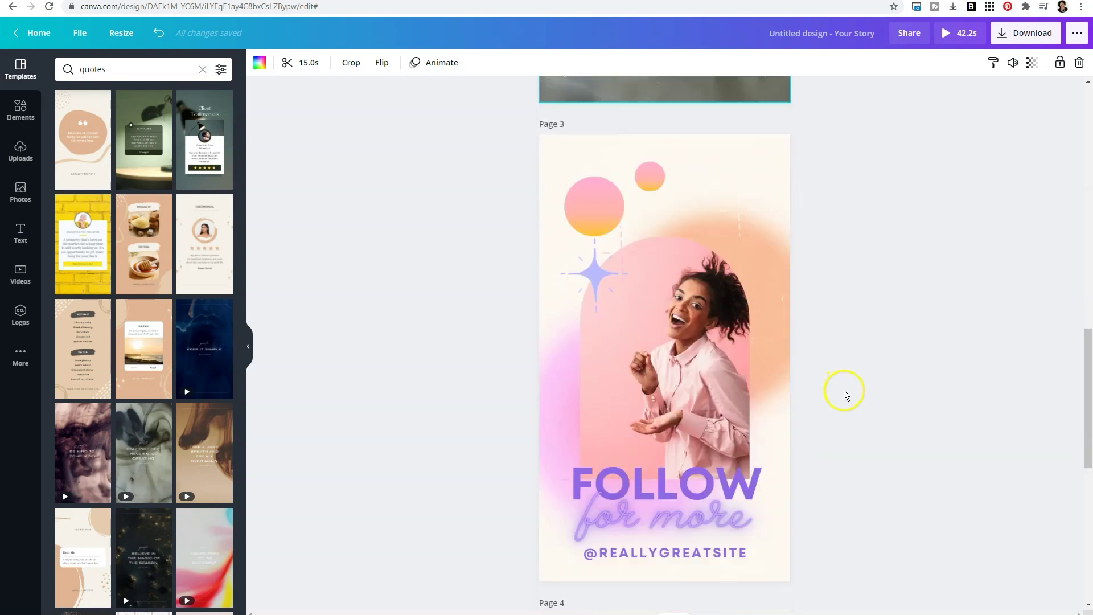
scroll(820, 388, down, 2)
scroll(797, 392, down, 2)
click(699, 243)
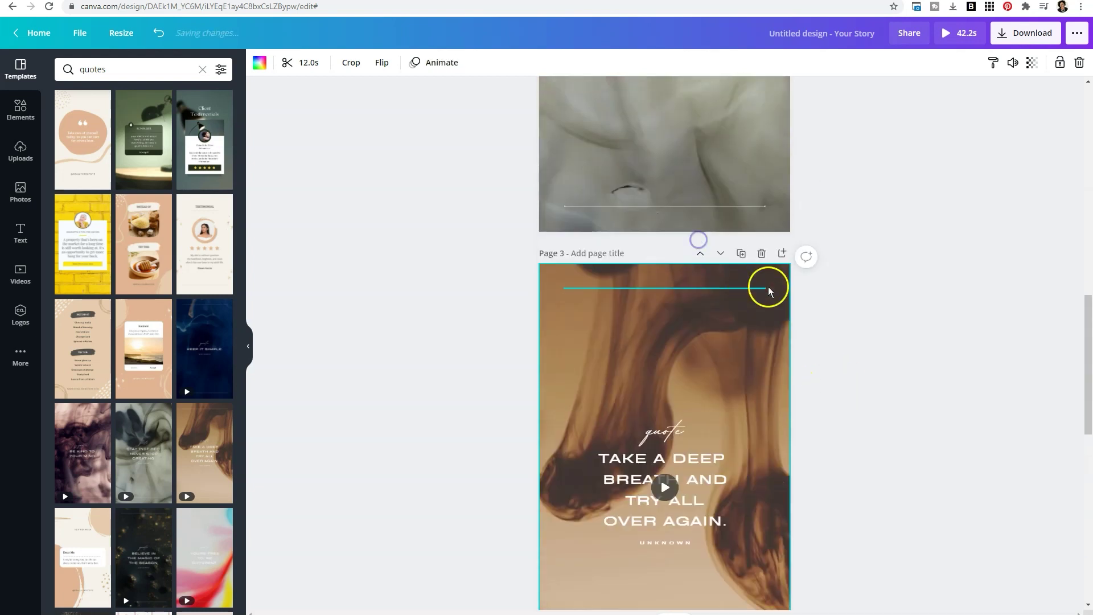
scroll(829, 337, up, 3)
scroll(828, 338, up, 5)
scroll(829, 338, up, 1)
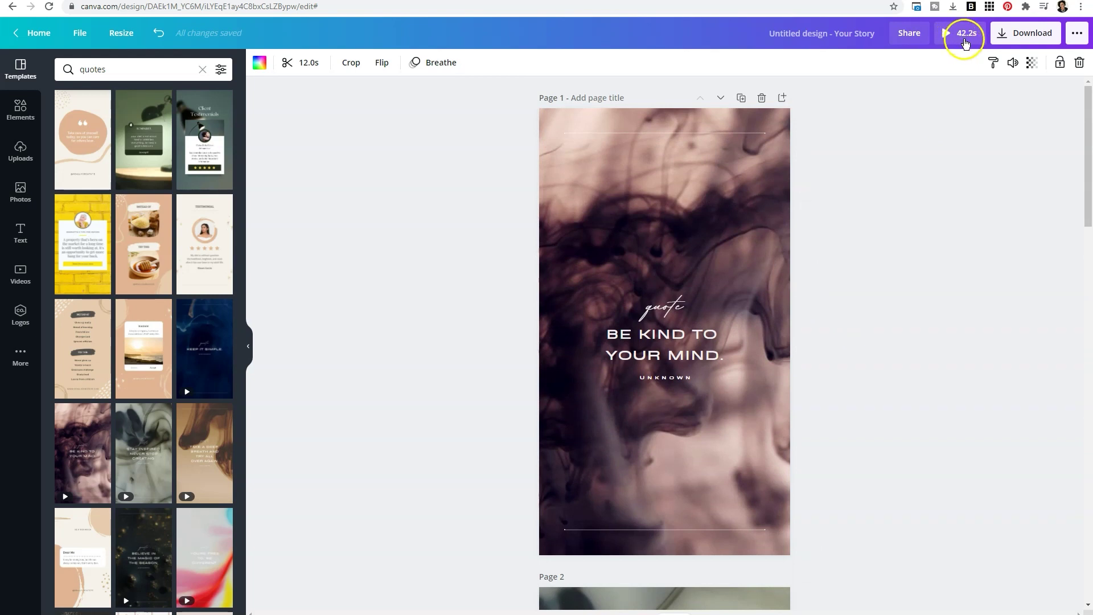
Step: Trim page 1's background video to about 4 seconds and page 2's to a few seconds
click(663, 114)
click(303, 67)
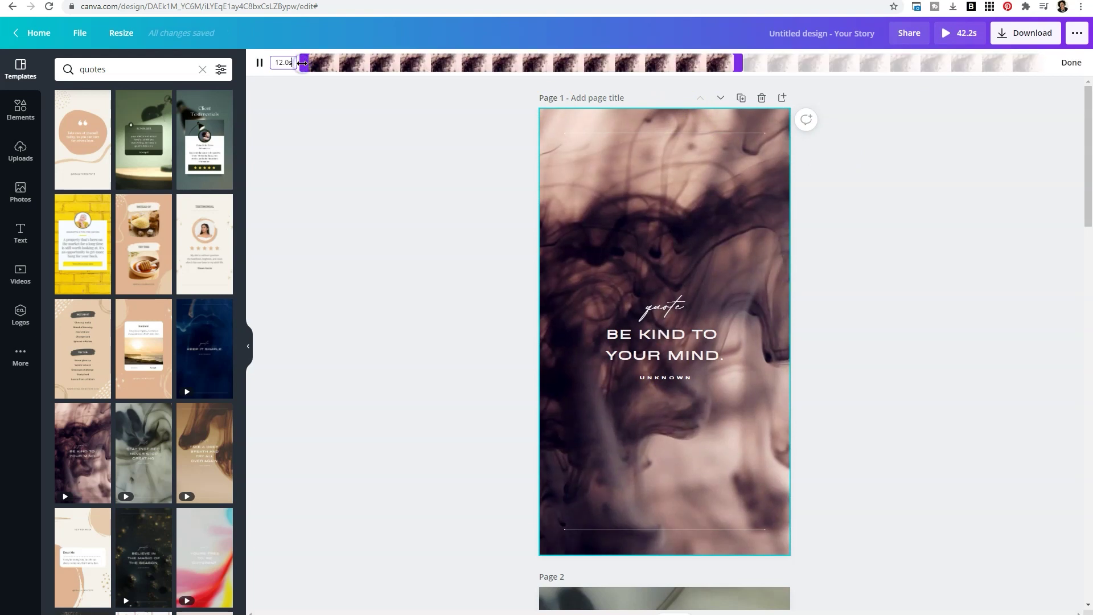
drag(739, 65, 469, 60)
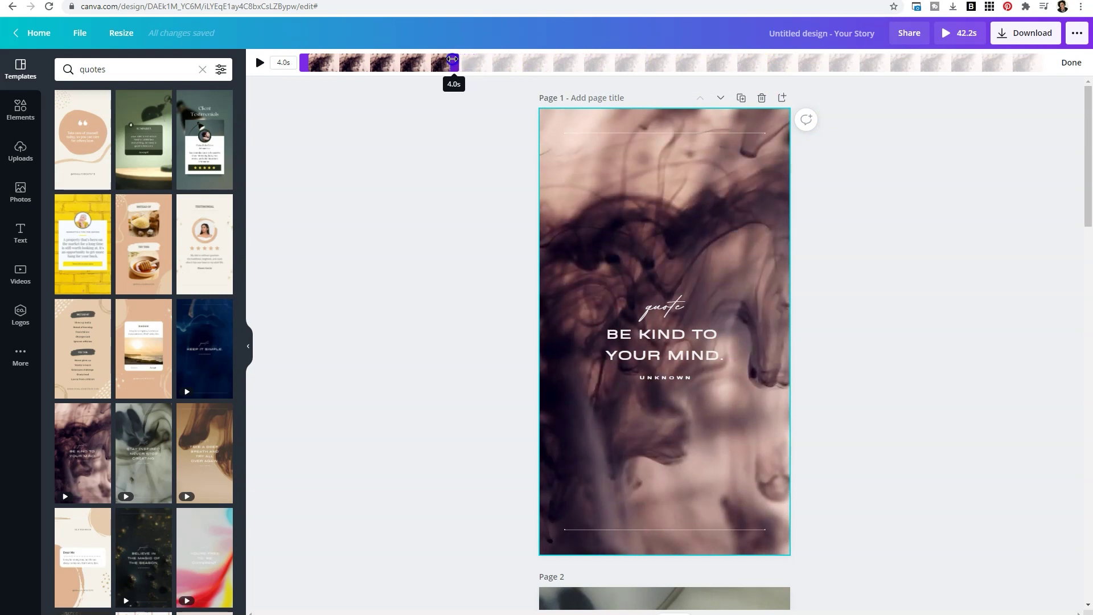
click(492, 217)
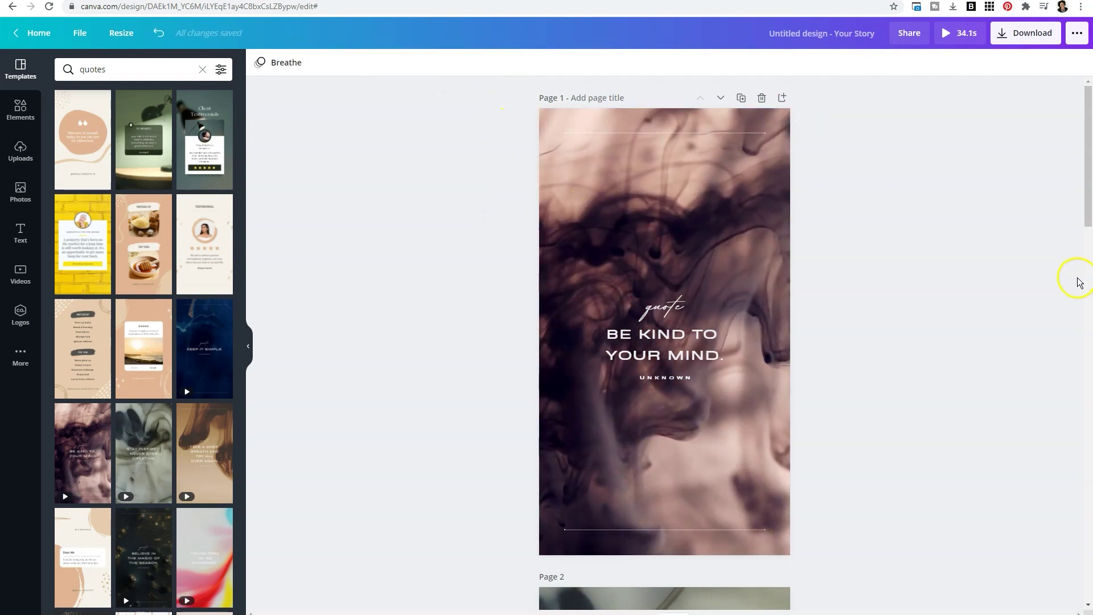
scroll(1072, 277, down, 5)
scroll(739, 120, up, 1)
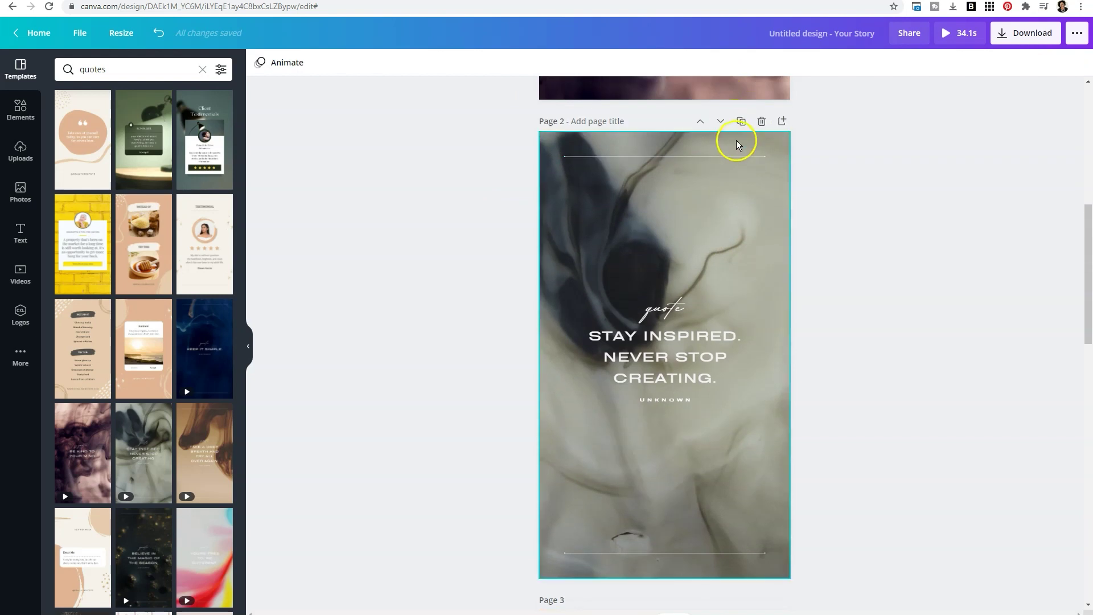
click(736, 141)
click(326, 62)
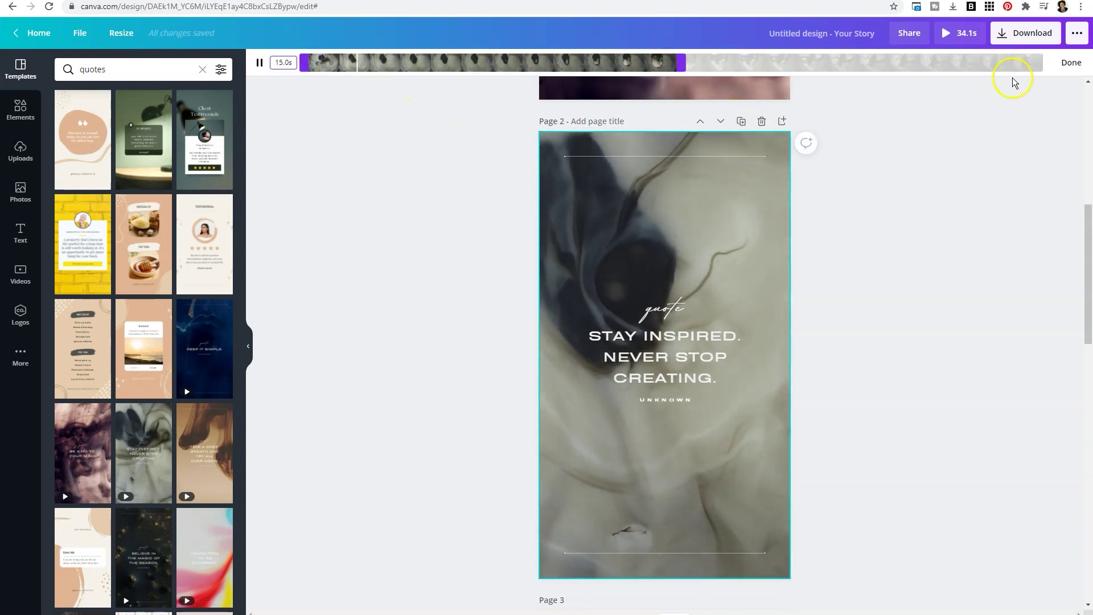
mouse_move(677, 65)
mouse_down()
mouse_move(354, 51)
mouse_move(385, 44)
mouse_up()
click(422, 141)
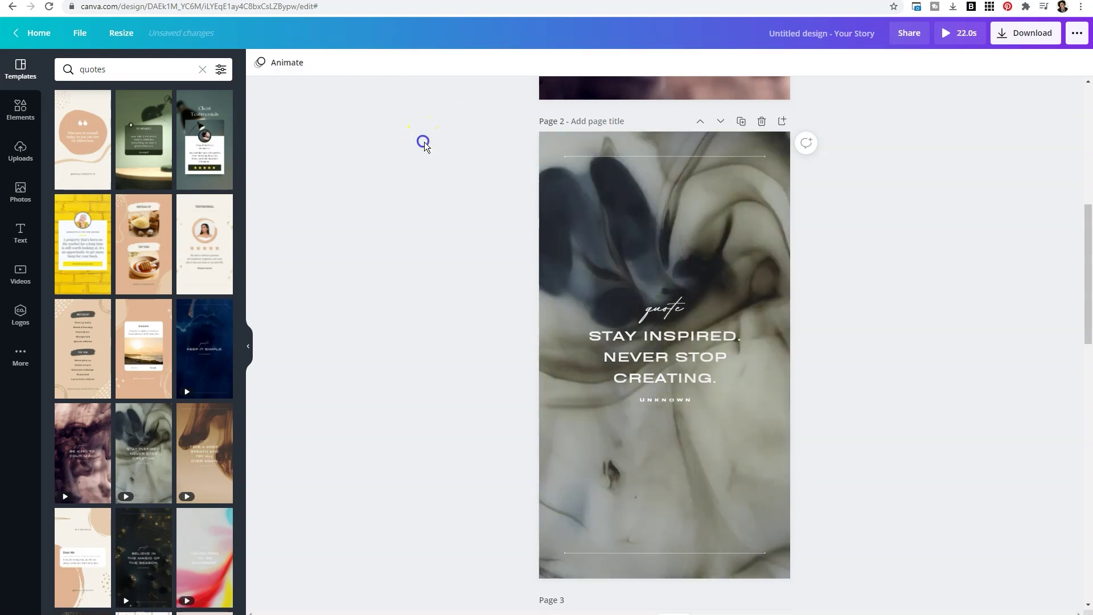
scroll(894, 310, down, 3)
scroll(757, 336, down, 1)
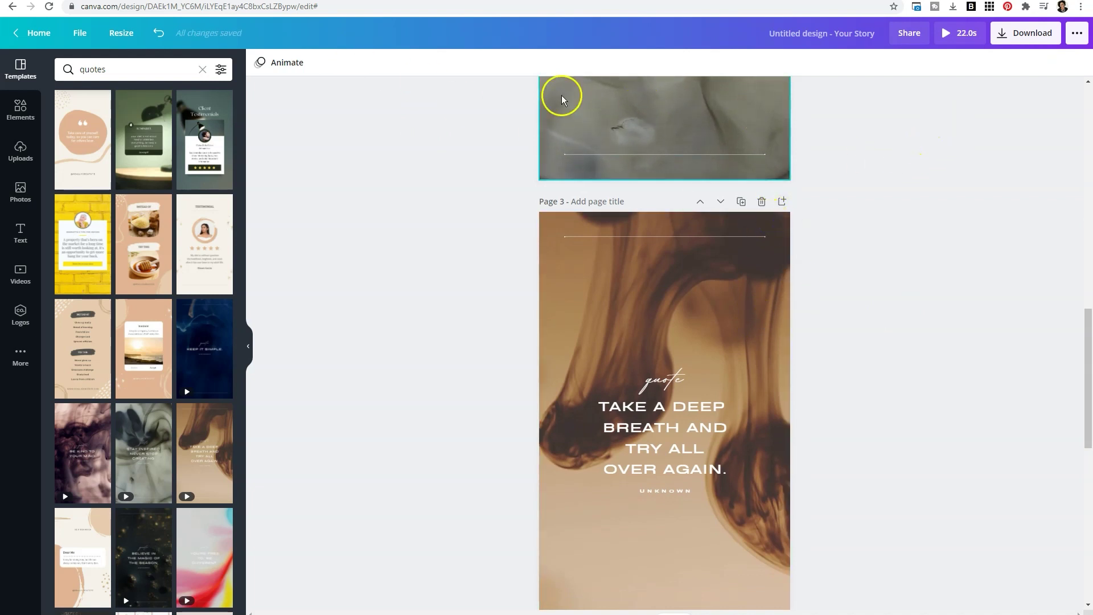
Step: Trim the Take a deep breath page video to about 2 seconds
click(567, 241)
click(548, 272)
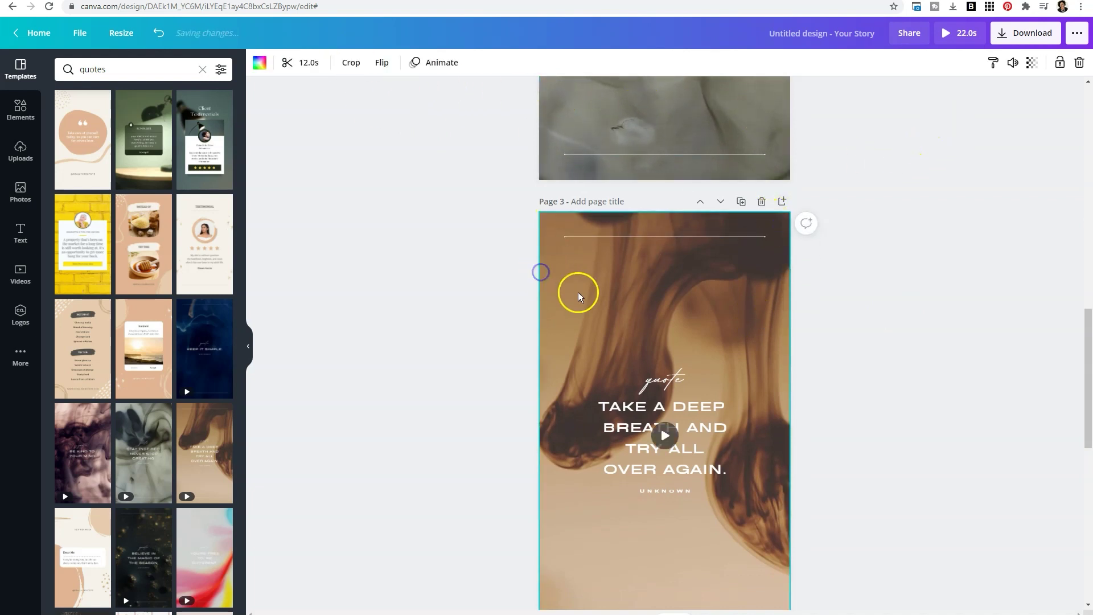
click(313, 61)
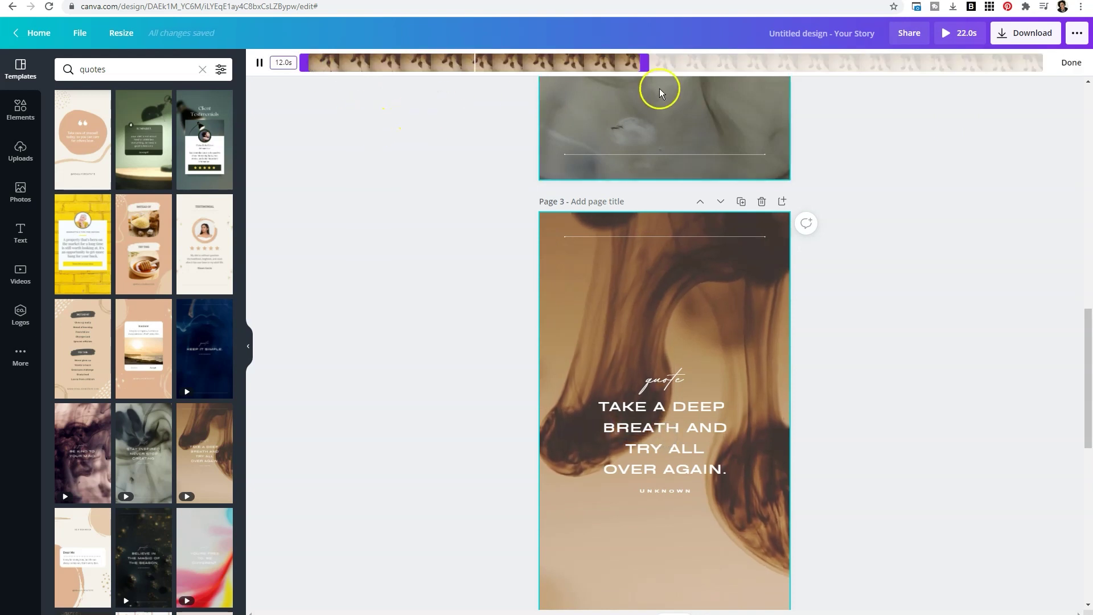
drag(647, 62, 369, 56)
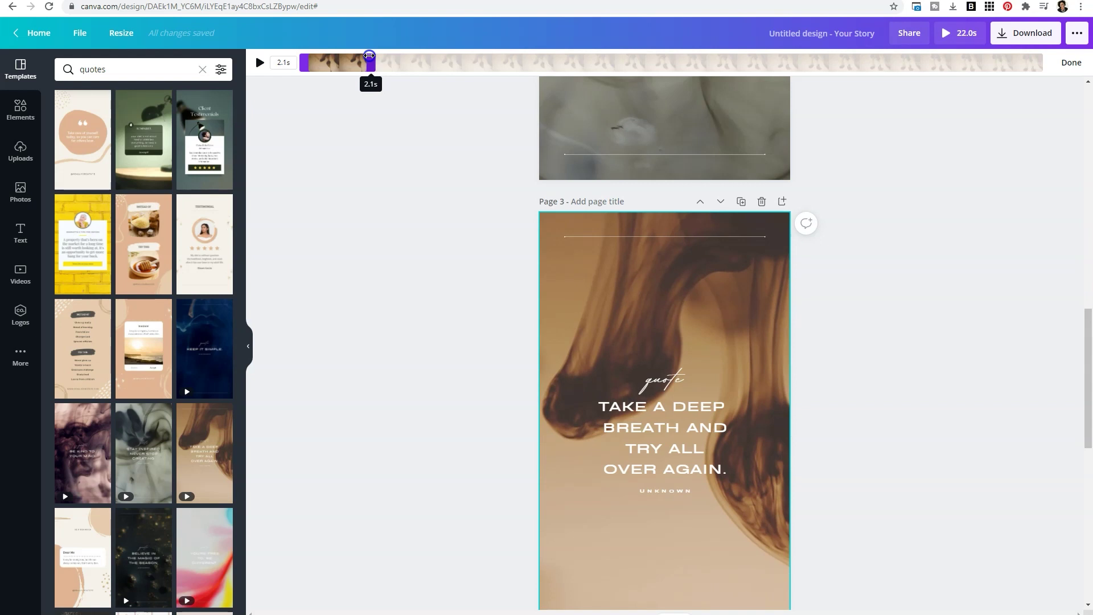
click(635, 261)
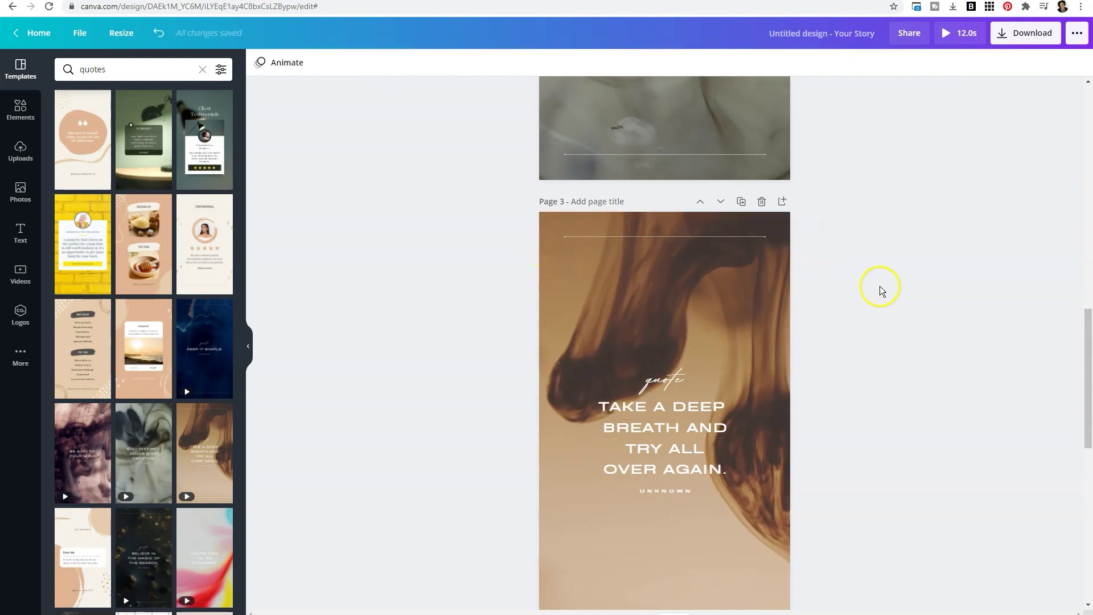
scroll(881, 292, down, 3)
scroll(880, 292, down, 3)
Step: Set the Follow for more end page's duration to 5.0 seconds
click(683, 132)
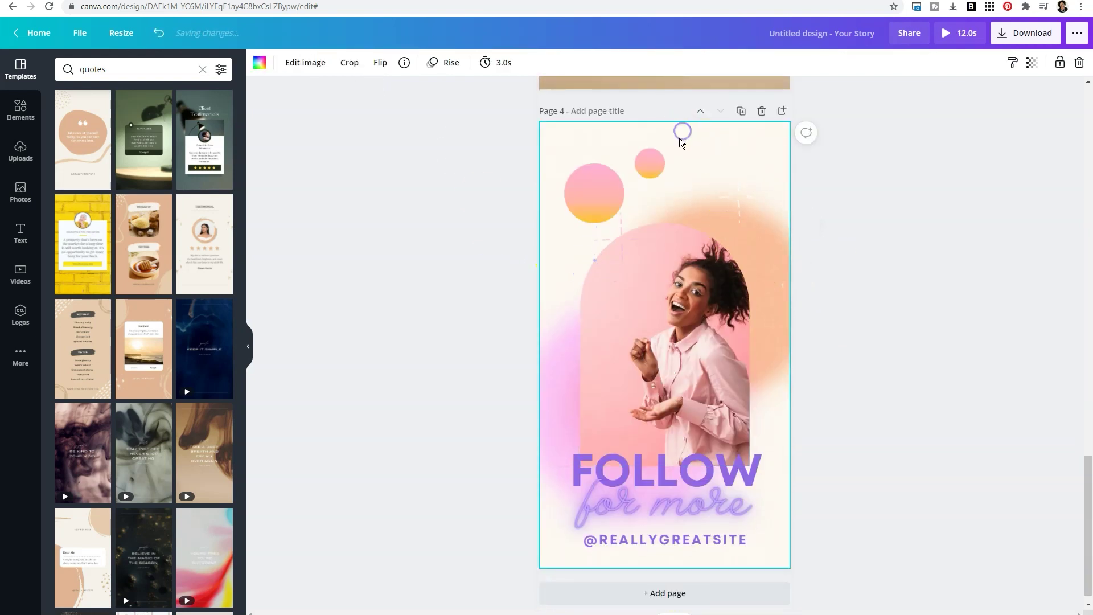
click(502, 65)
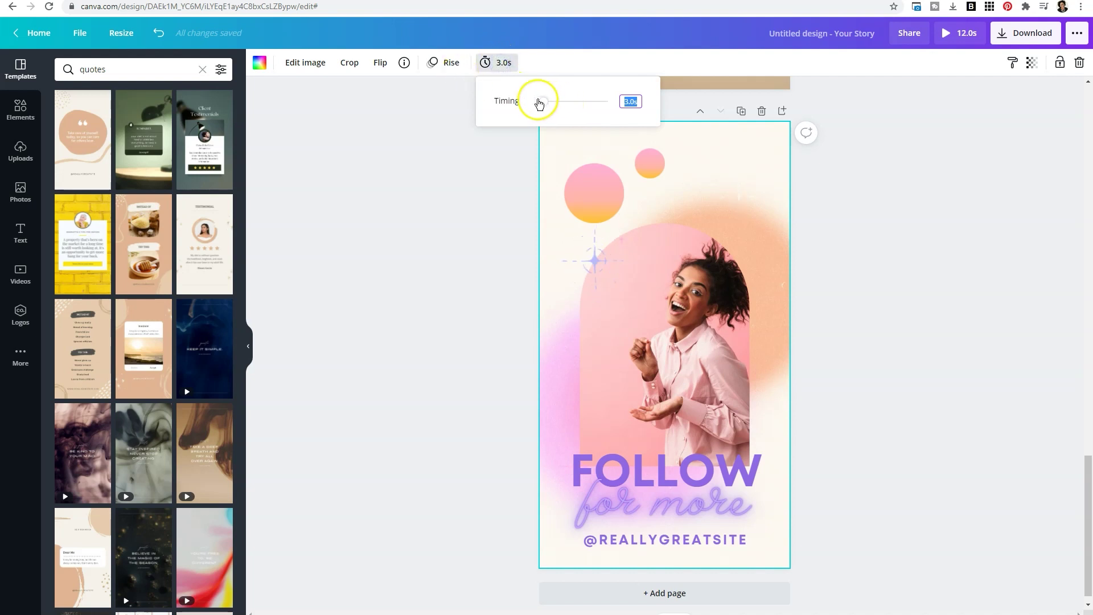
drag(538, 102, 544, 103)
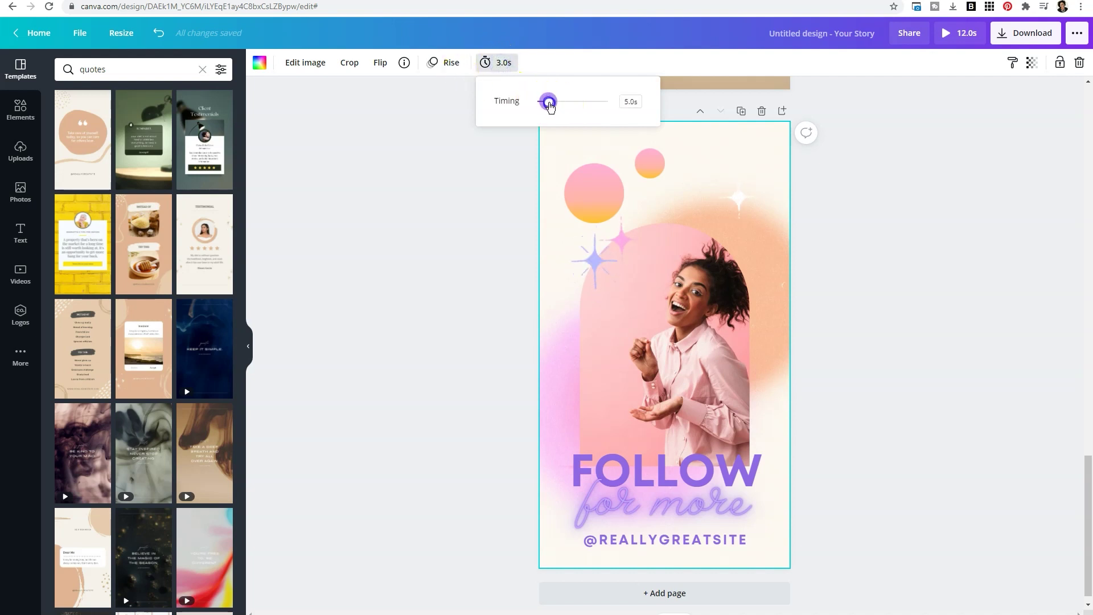
click(552, 103)
Step: Extend the end page to 6 seconds and give page 2's background video the Breathe animation
click(973, 299)
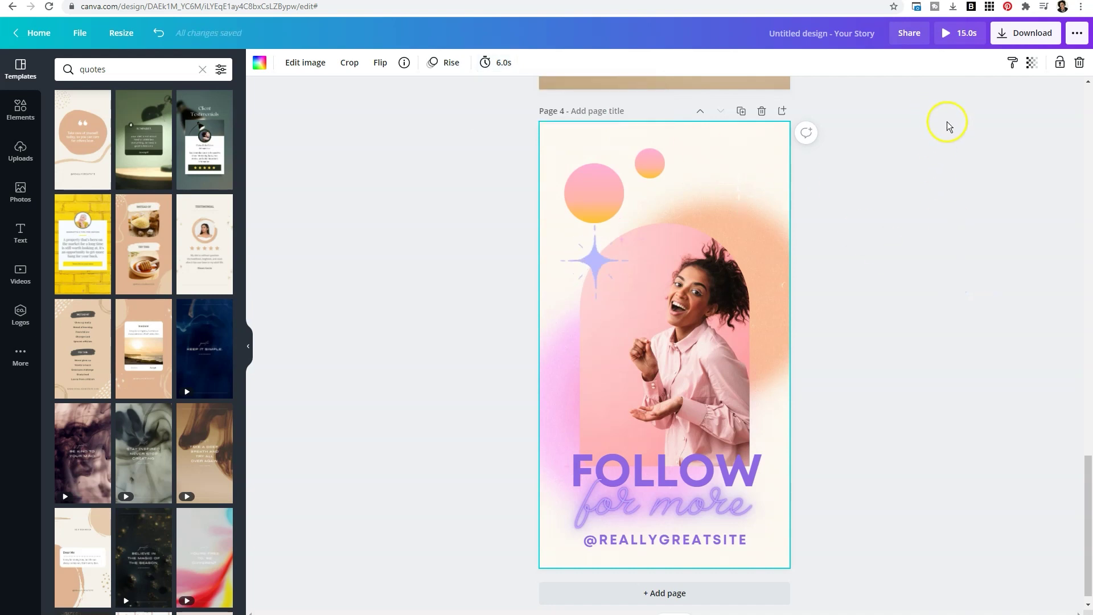
scroll(990, 464, up, 5)
scroll(990, 465, up, 4)
scroll(989, 463, up, 7)
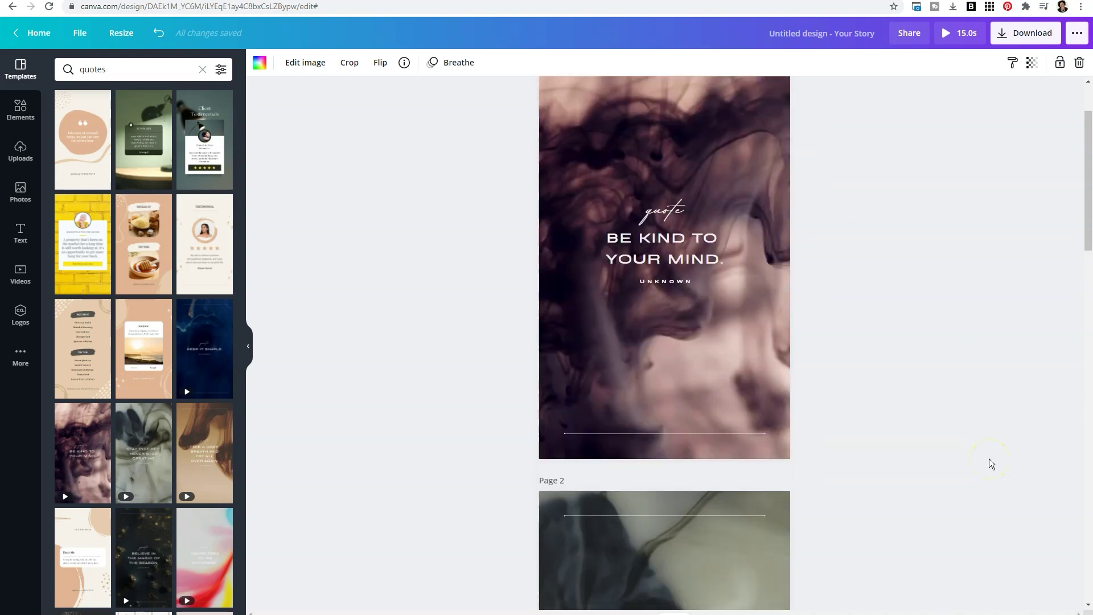
scroll(990, 464, up, 1)
scroll(990, 464, down, 3)
scroll(988, 459, down, 3)
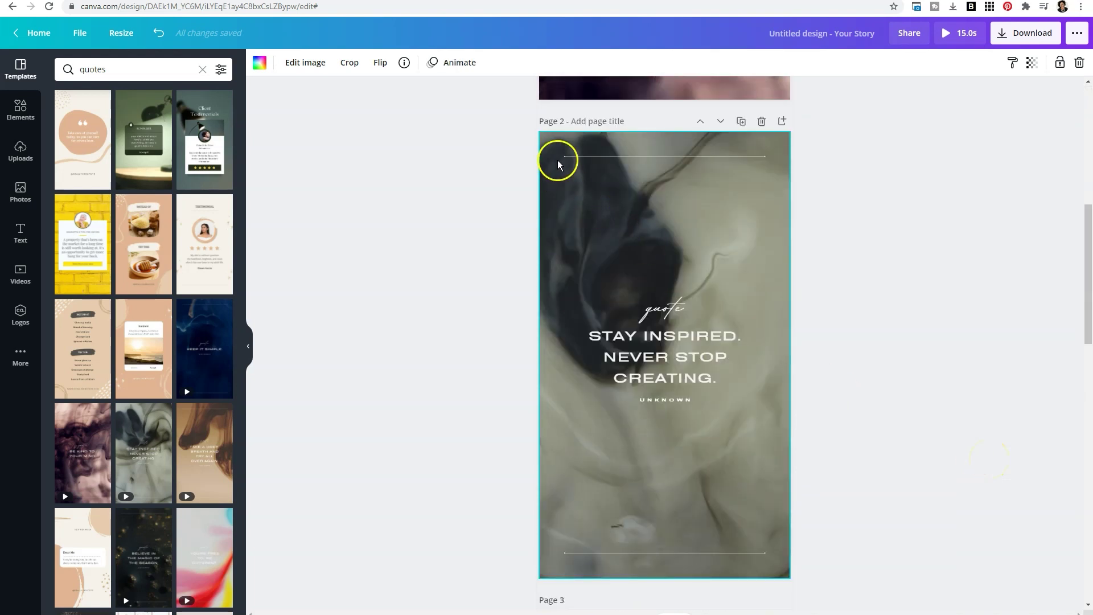
click(561, 186)
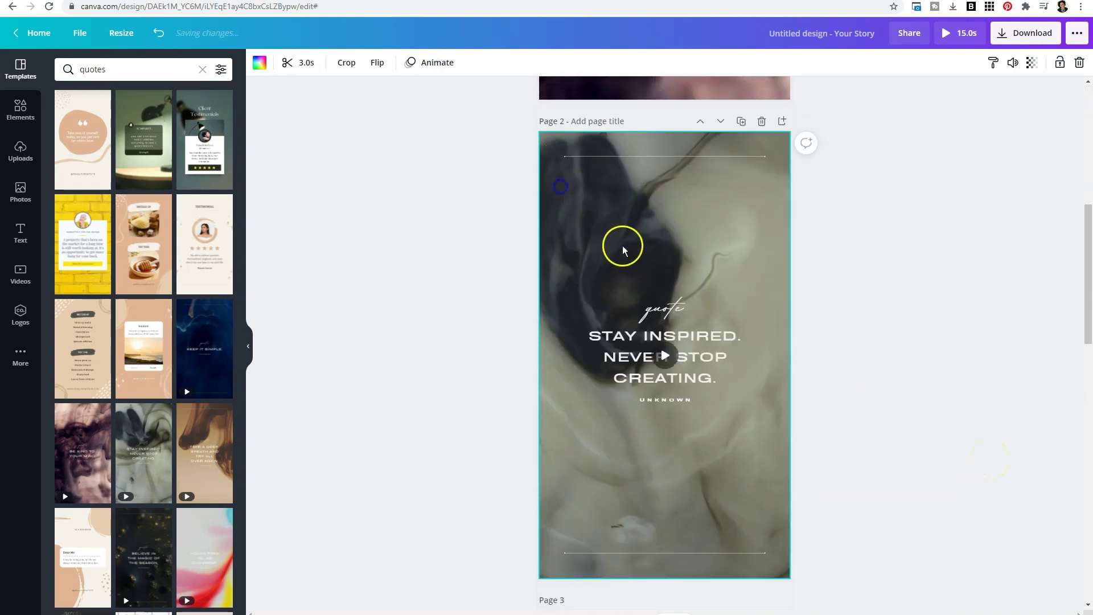
click(649, 333)
click(887, 63)
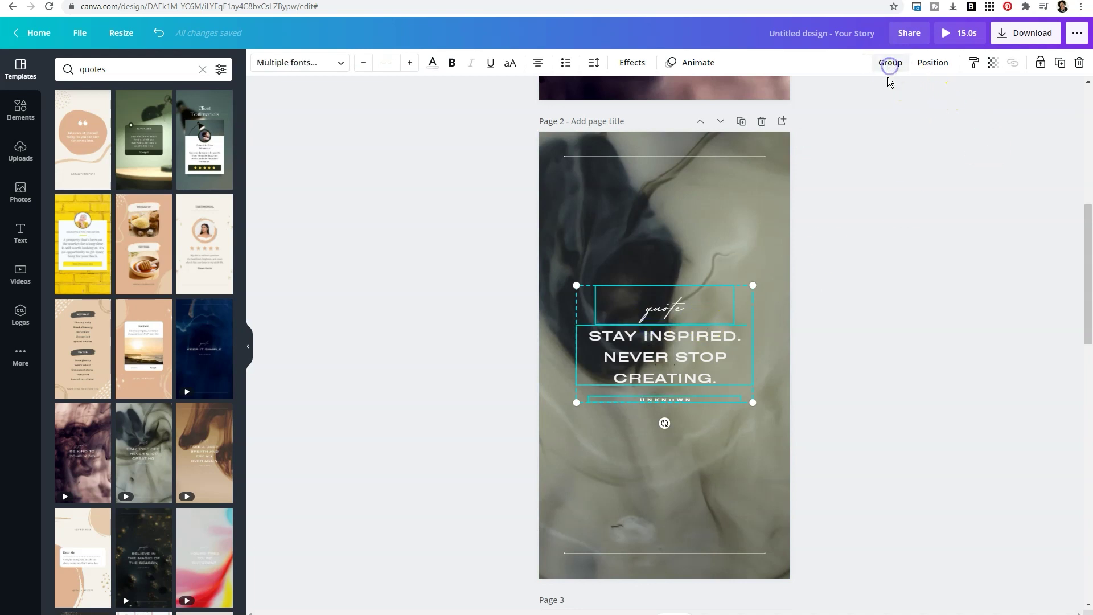
click(862, 337)
click(545, 137)
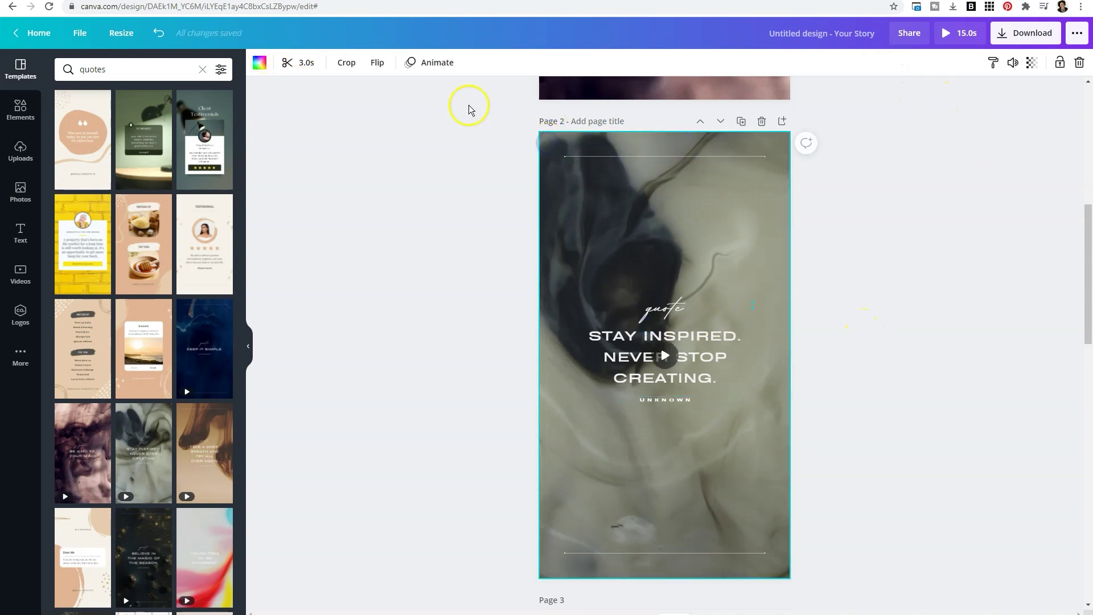
click(437, 62)
click(214, 109)
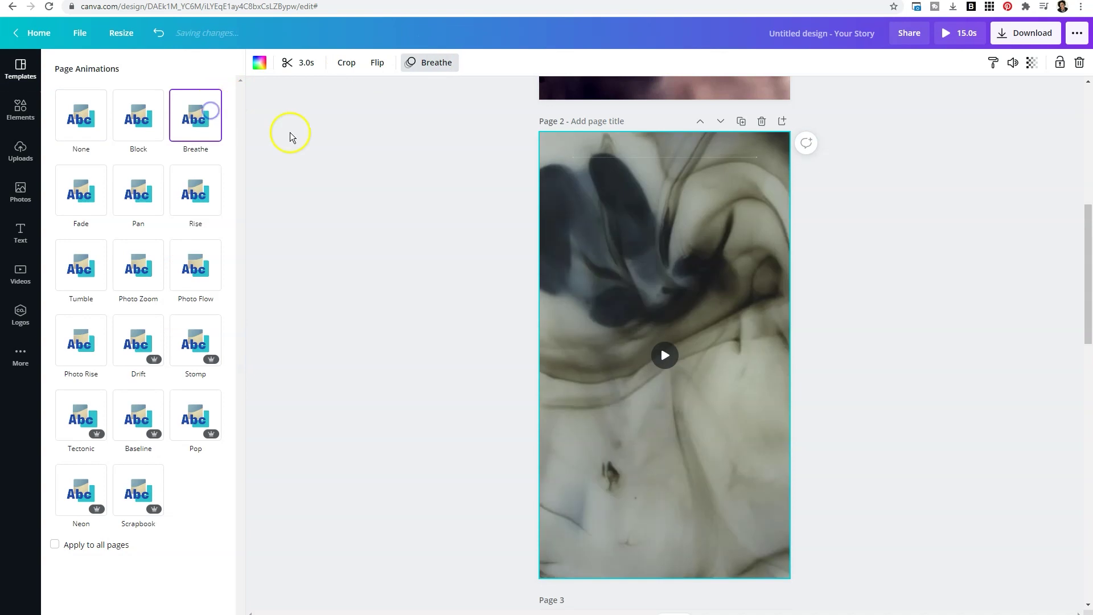
click(866, 354)
scroll(854, 341, down, 5)
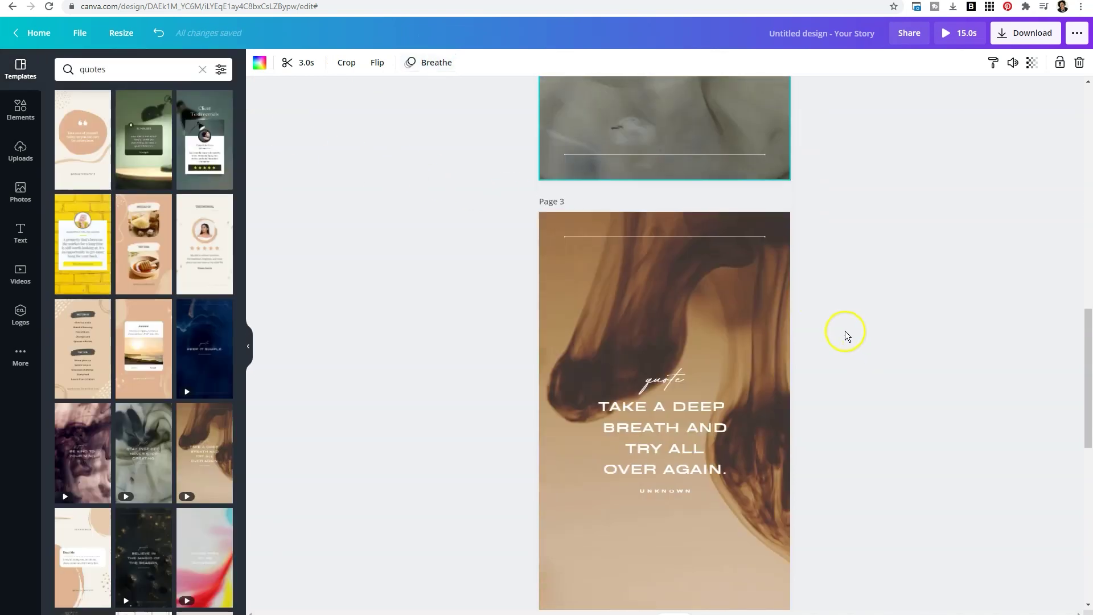
scroll(768, 299, down, 3)
Step: Ungroup page 3's quote text and apply Breathe to its smoky background video
click(706, 259)
click(883, 59)
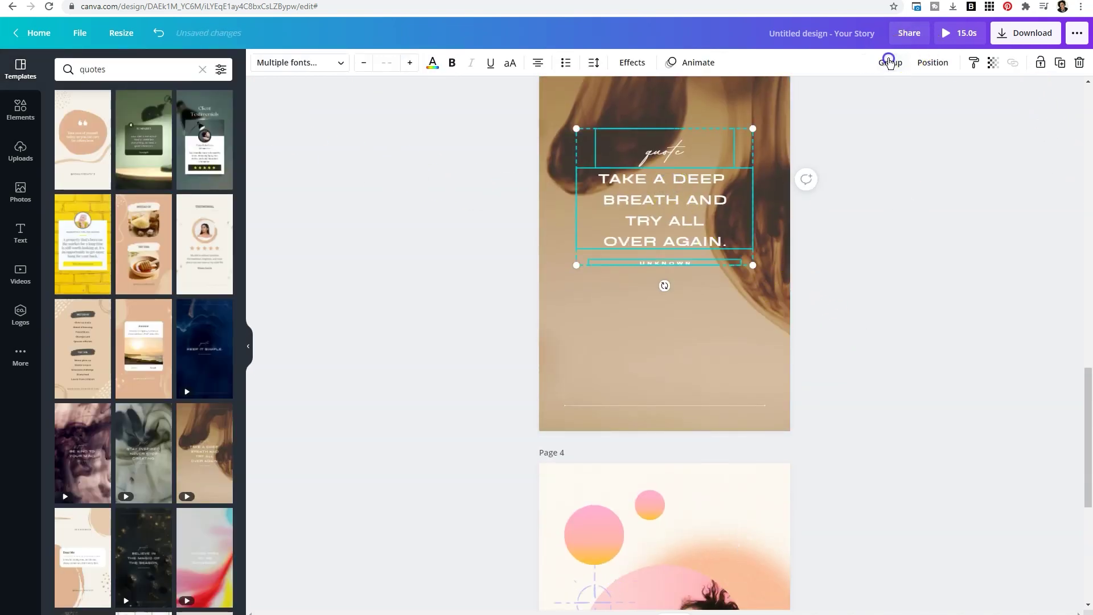
click(621, 166)
click(538, 162)
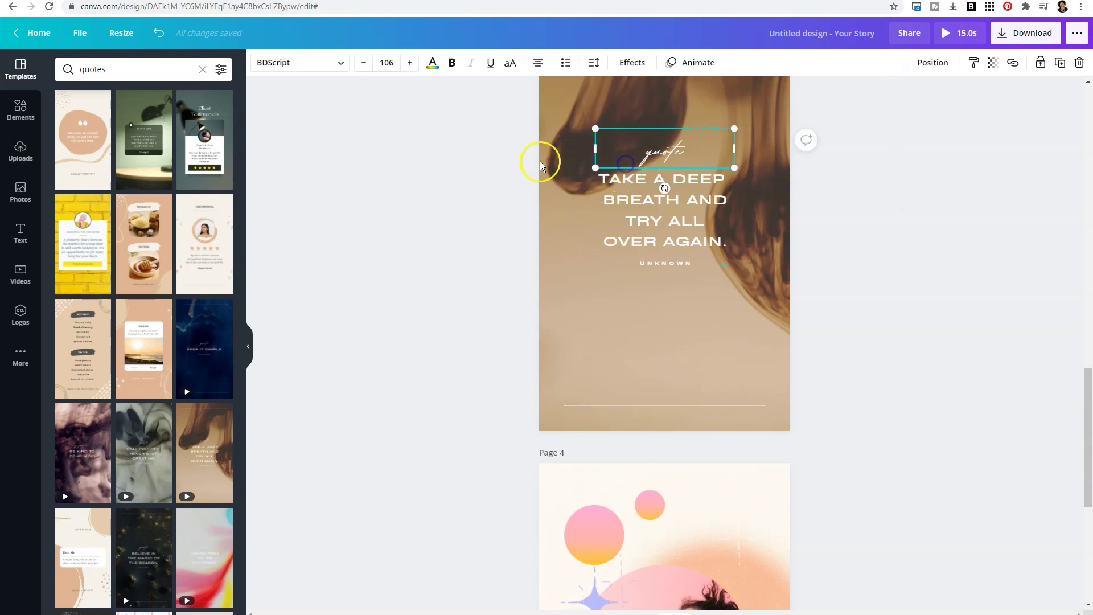
click(431, 62)
click(188, 120)
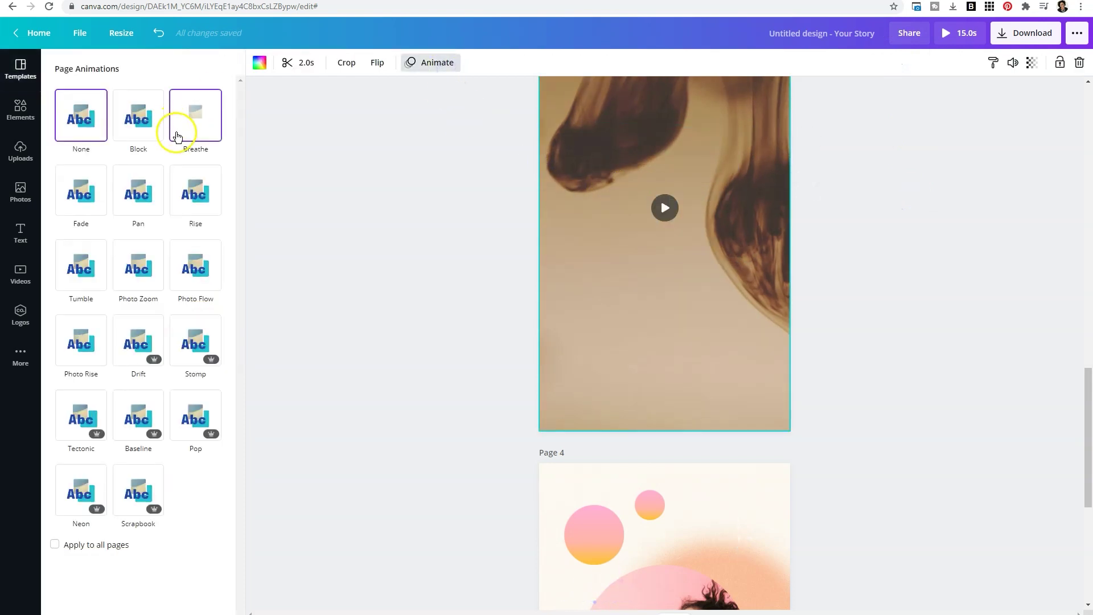
click(1016, 328)
scroll(929, 333, up, 5)
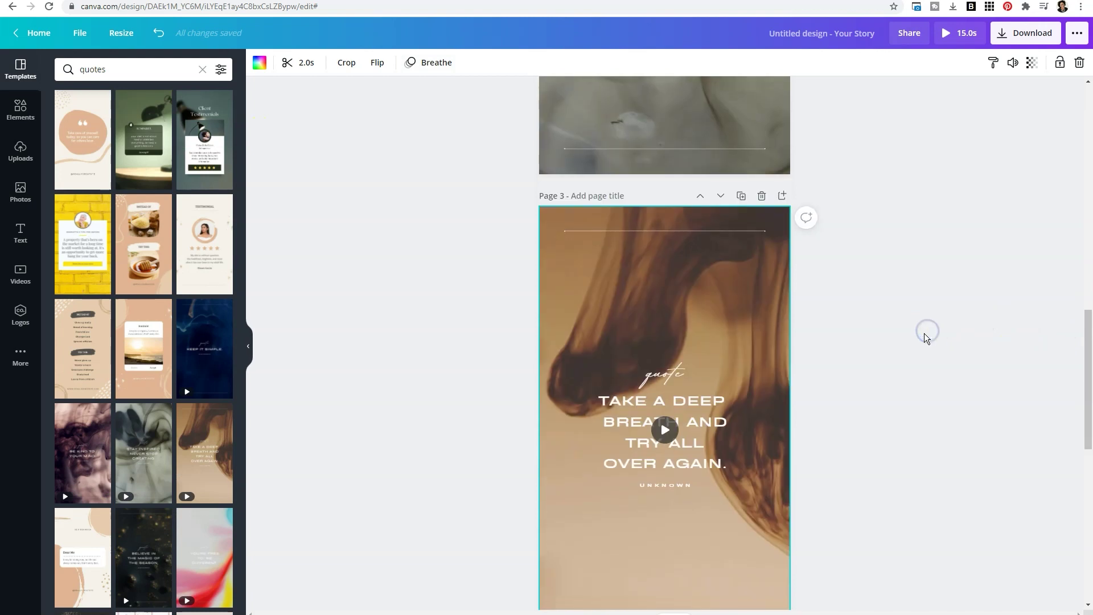
scroll(924, 339, up, 5)
scroll(924, 338, up, 5)
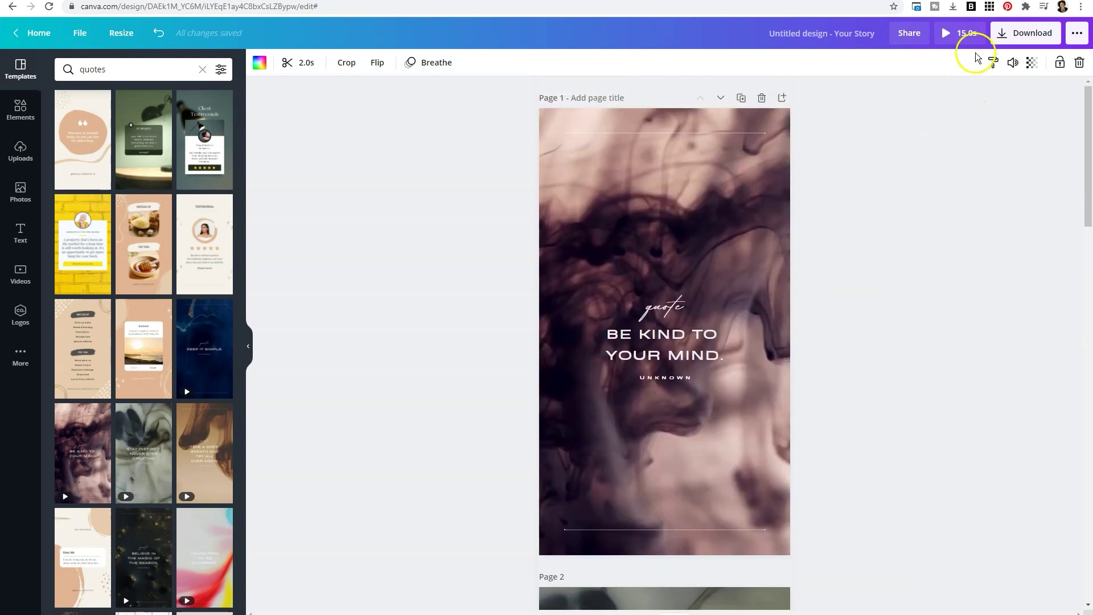
click(947, 37)
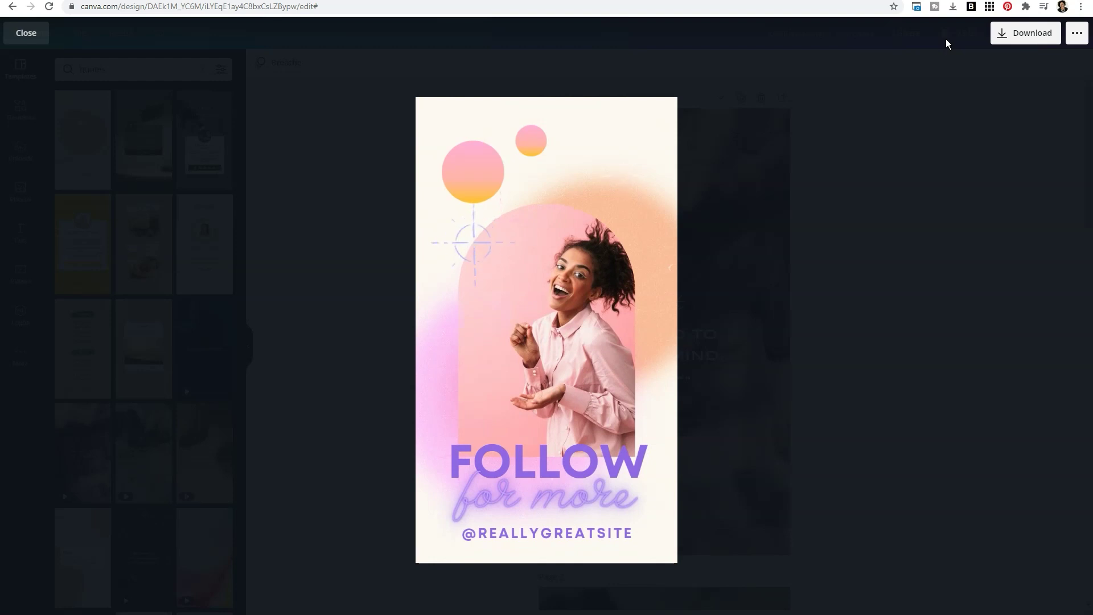
click(37, 40)
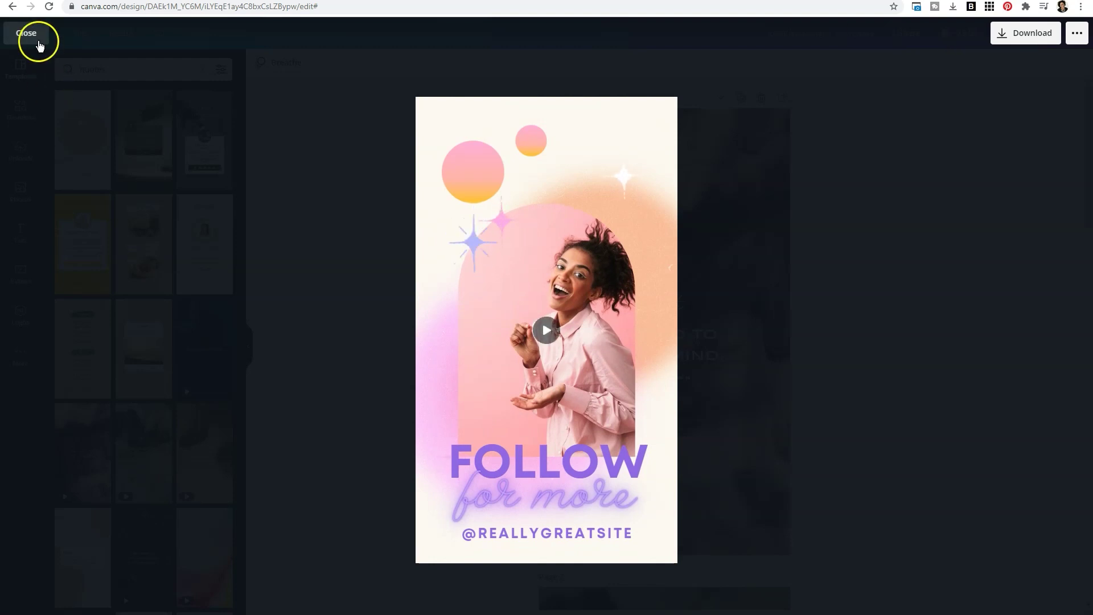
scroll(938, 439, down, 10)
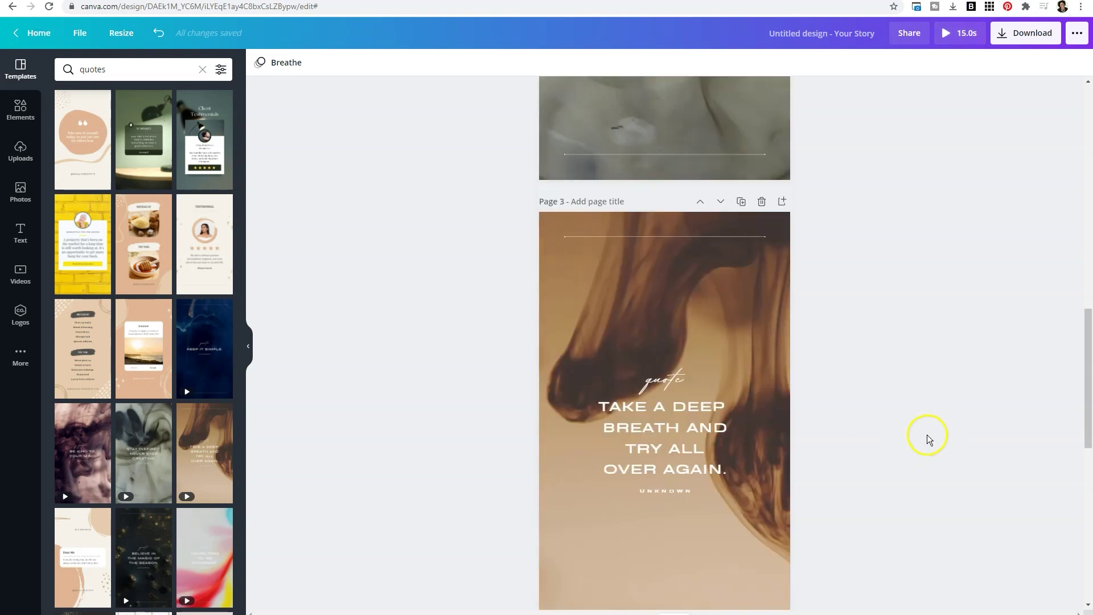
scroll(757, 379, down, 5)
scroll(754, 384, down, 1)
Step: Delete the woman's photo from the page 4 arch and view the empty Uploads library
click(704, 353)
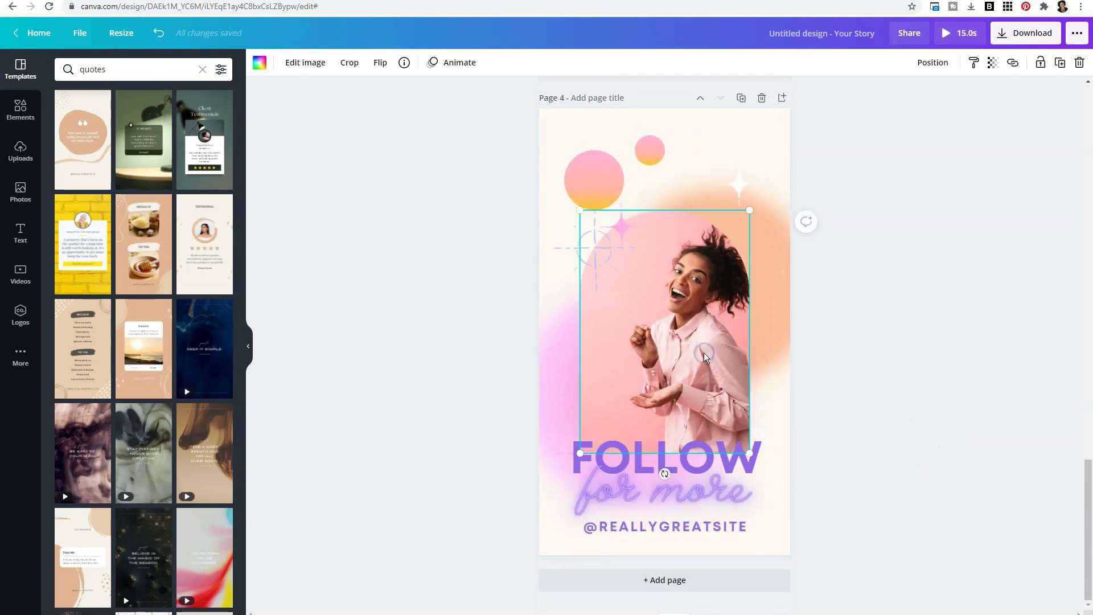
key(Delete)
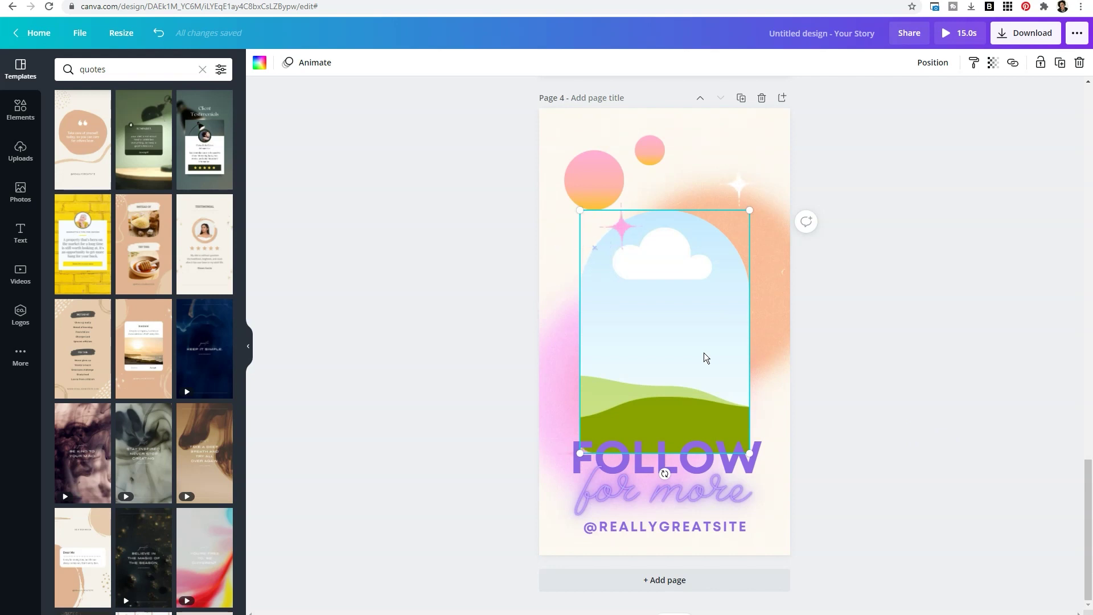
click(22, 151)
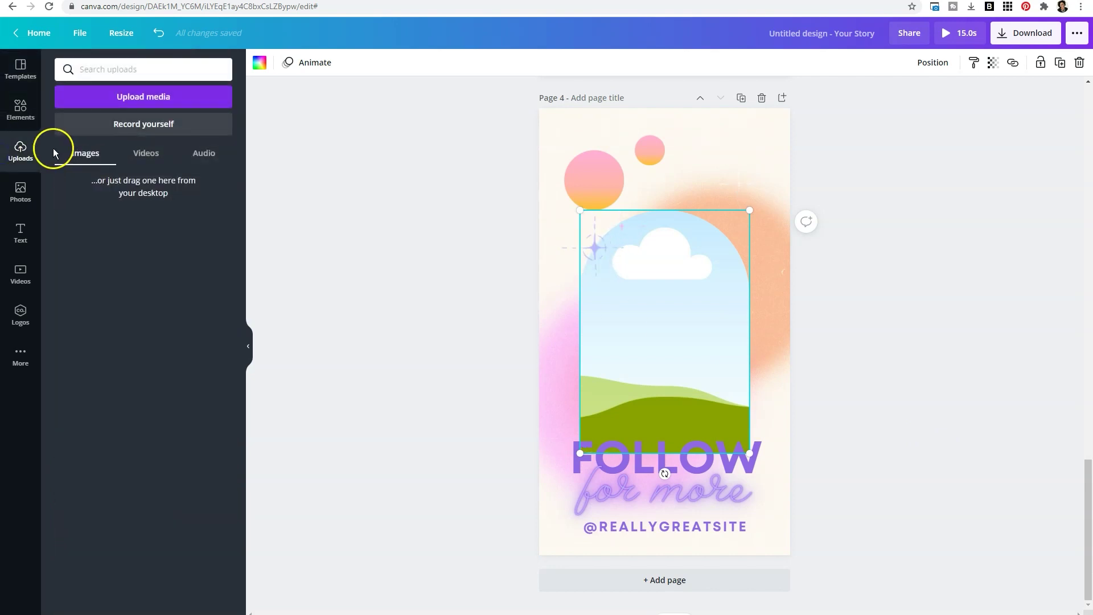
click(125, 106)
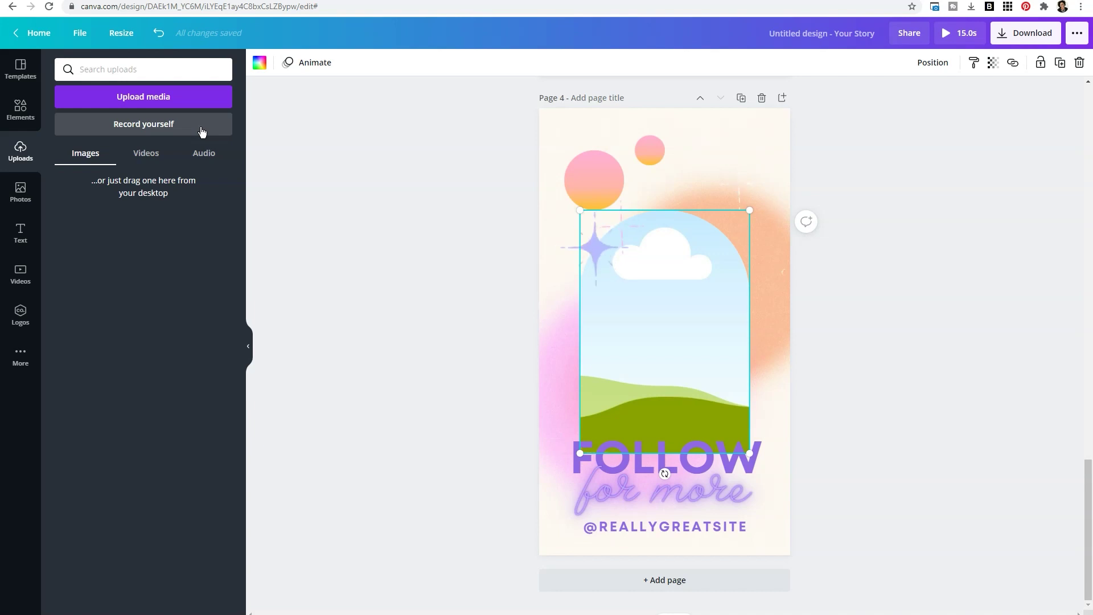
Step: Select the FOLLOW and for more text on page 4, then deselect everything
click(372, 211)
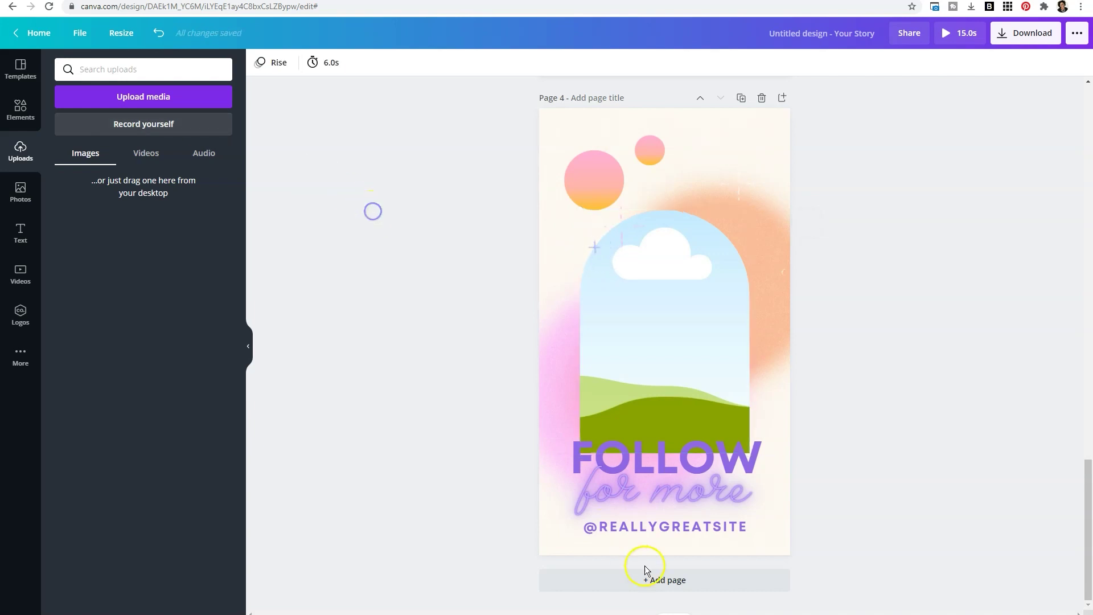
click(679, 452)
click(683, 493)
click(889, 394)
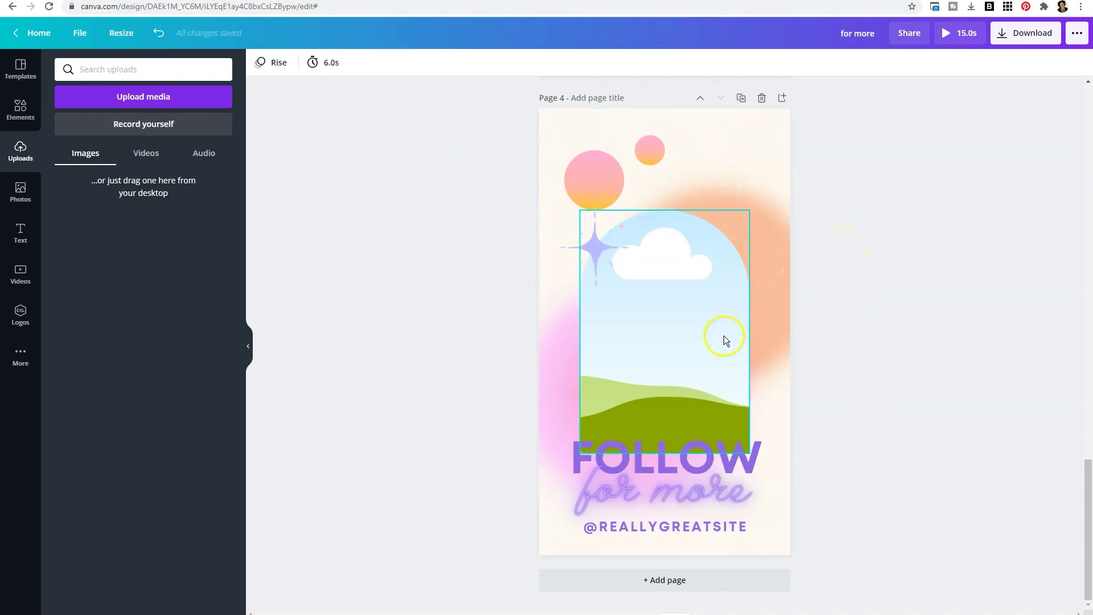
scroll(724, 339, up, 5)
scroll(723, 339, up, 10)
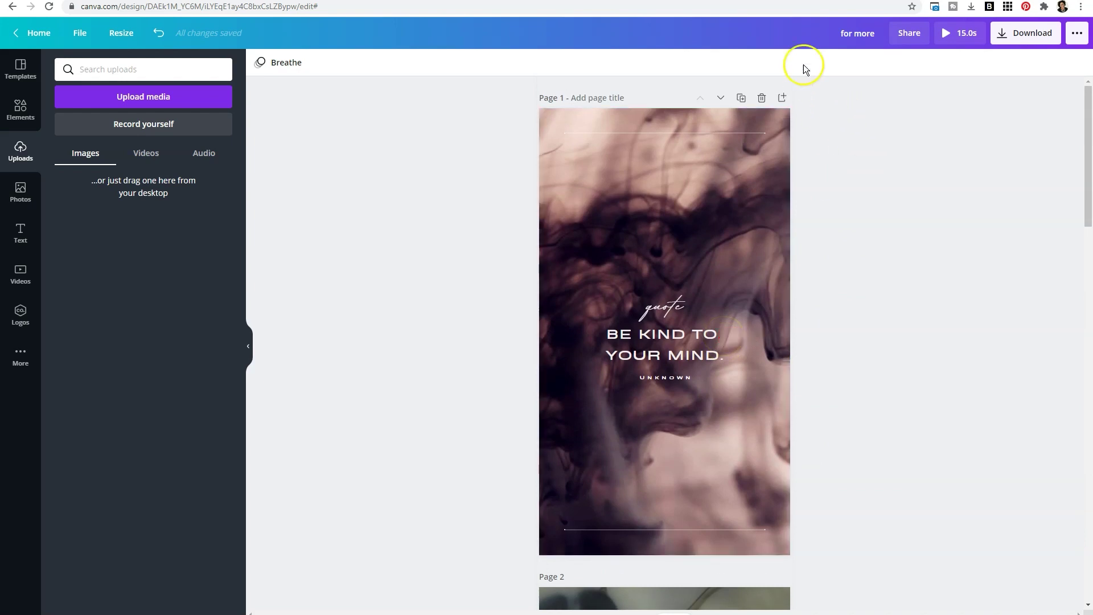
Step: Retitle the design 'IG REEL -'
click(836, 33)
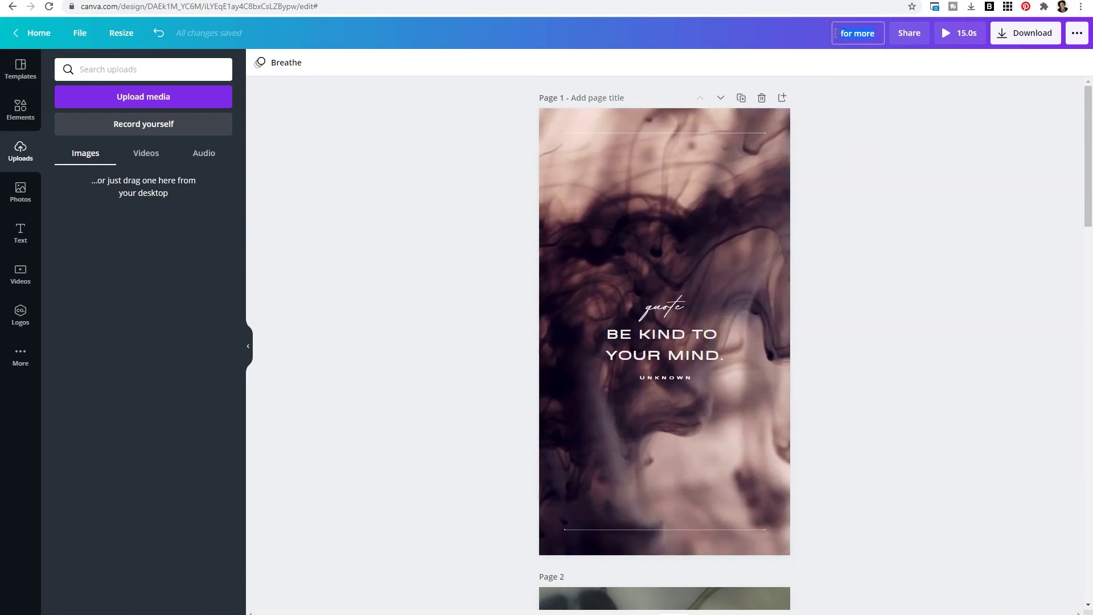
text(IG)
text( REEL -)
click(918, 168)
Step: Open the download settings for an MP4 Video of all 4 pages
click(1001, 42)
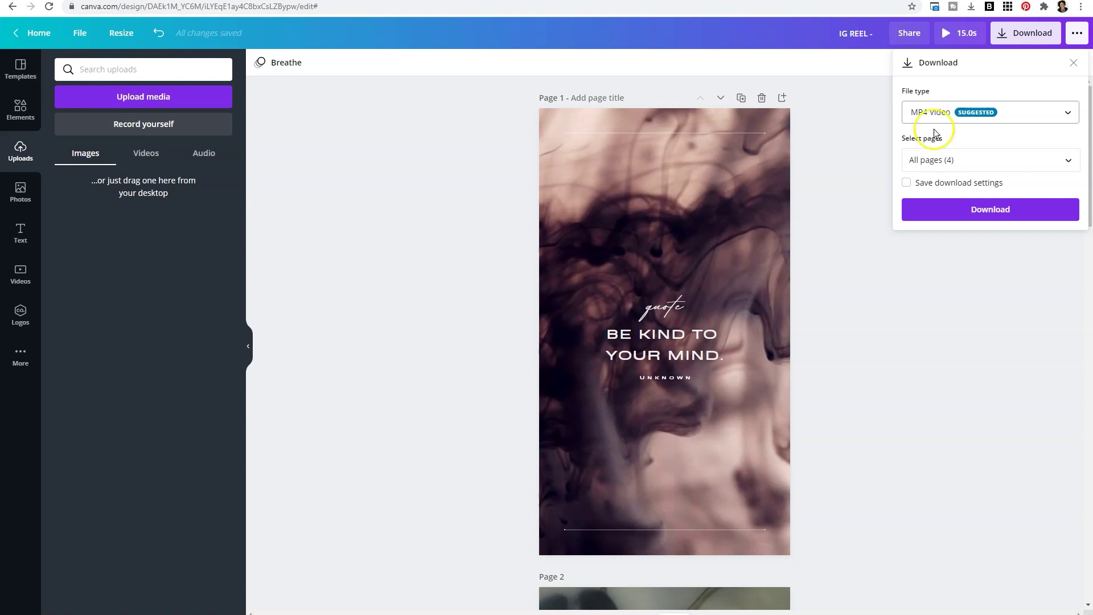
scroll(751, 231, down, 4)
scroll(749, 230, down, 3)
scroll(749, 230, down, 3)
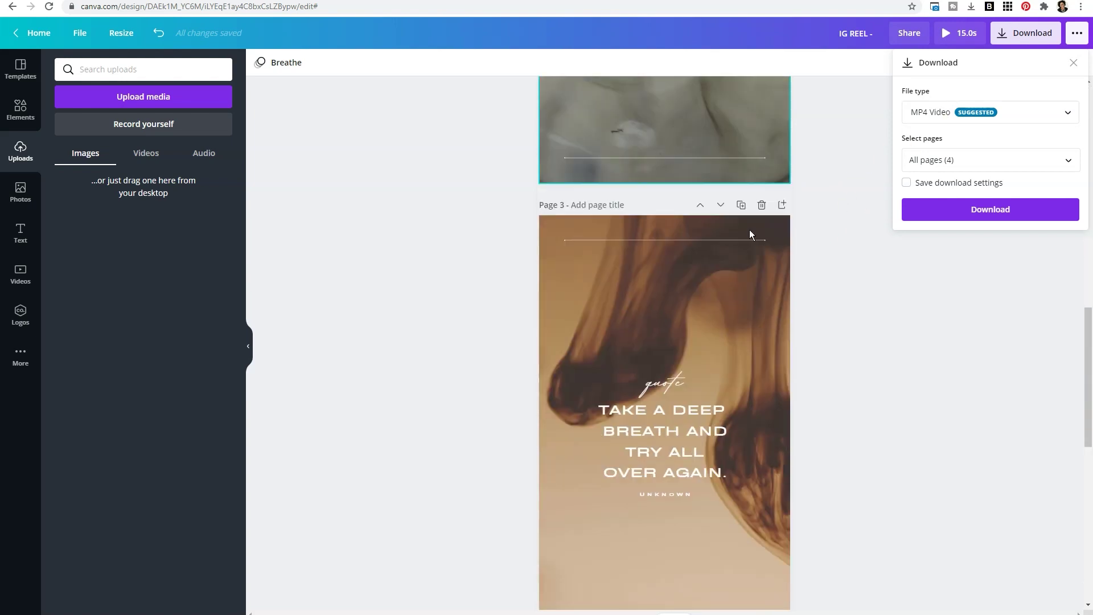
scroll(750, 230, down, 4)
scroll(749, 230, down, 3)
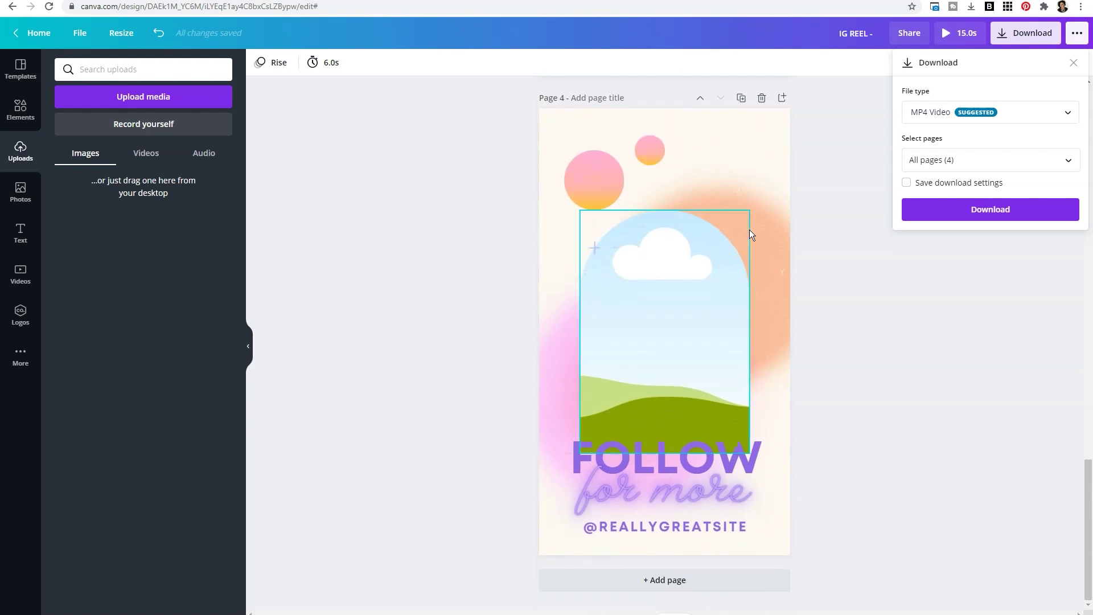
scroll(750, 230, up, 4)
scroll(750, 230, up, 3)
scroll(749, 230, up, 3)
scroll(750, 230, up, 1)
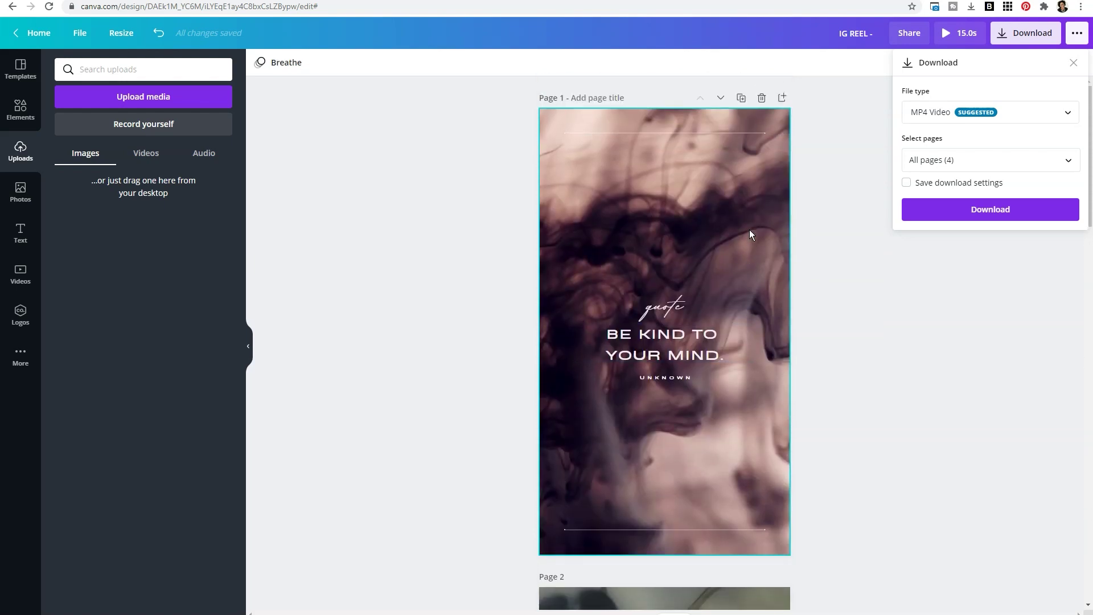
Step: Download the reel as 'IG REEL -.mp4' and play it in VLC
click(954, 227)
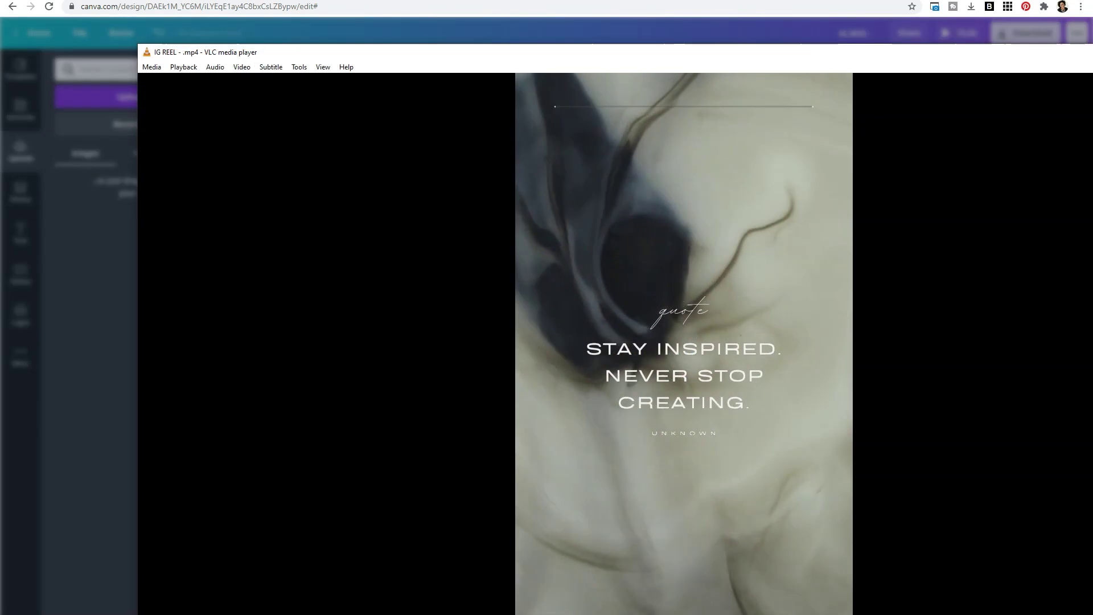